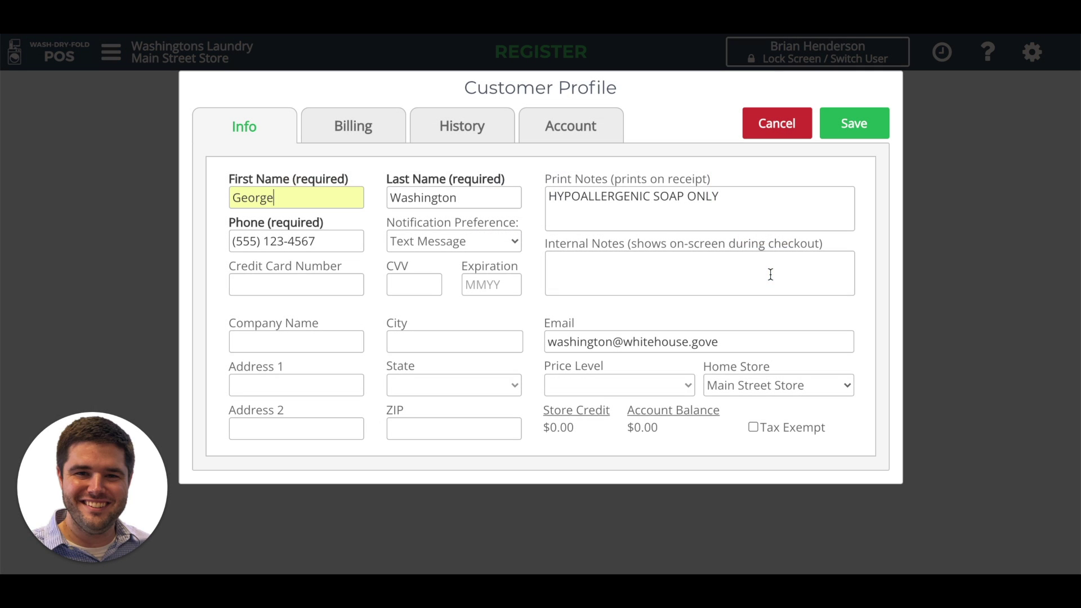
Step: Tick Enable "On Account" (Invoices & Payments) on the customer's Billing tab and save the profile
click(381, 129)
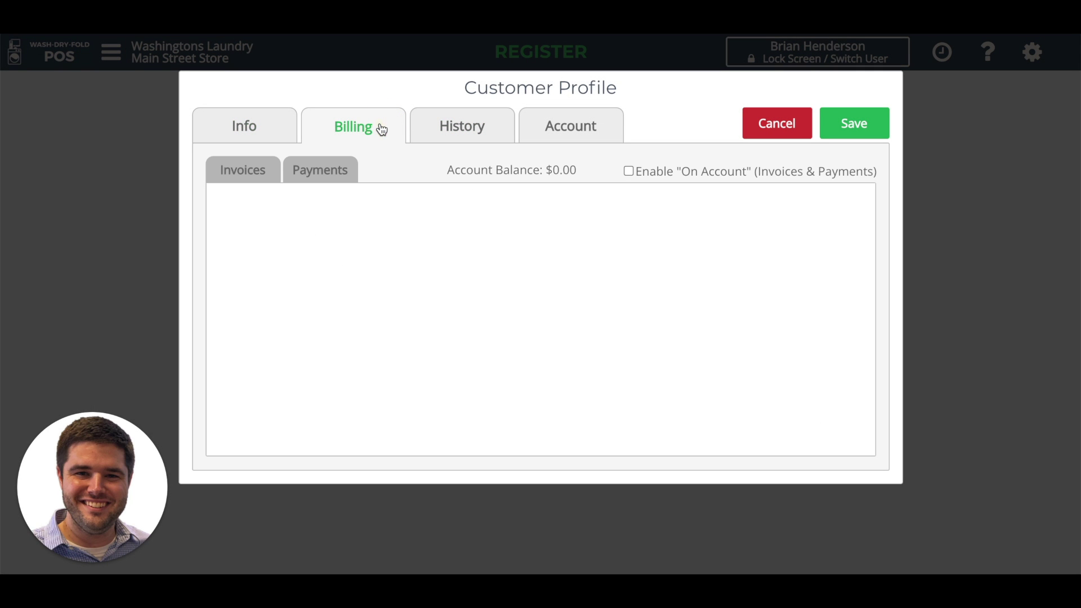
click(628, 172)
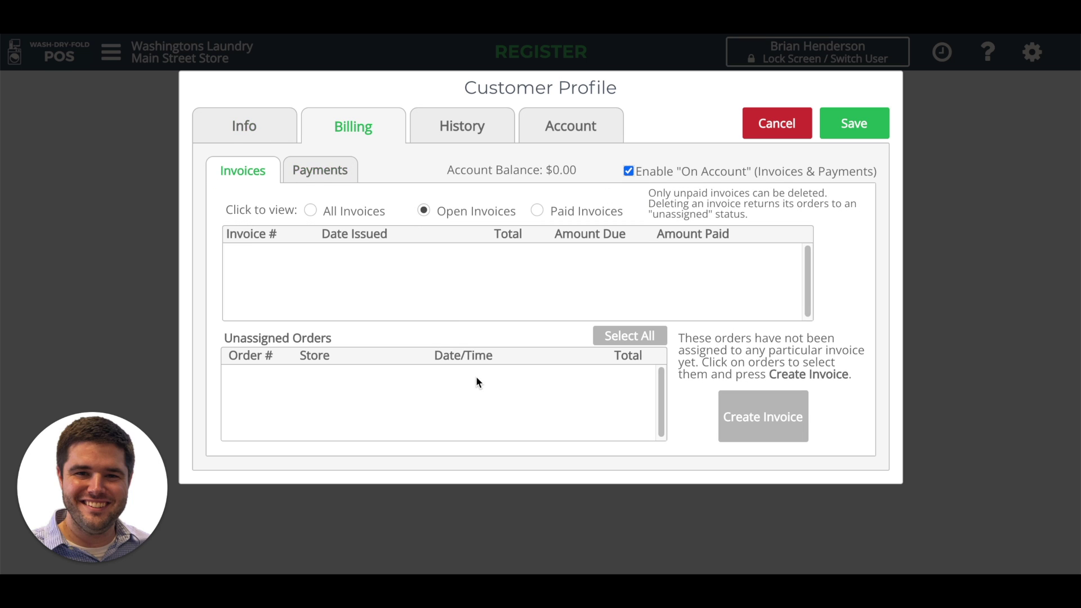
click(853, 132)
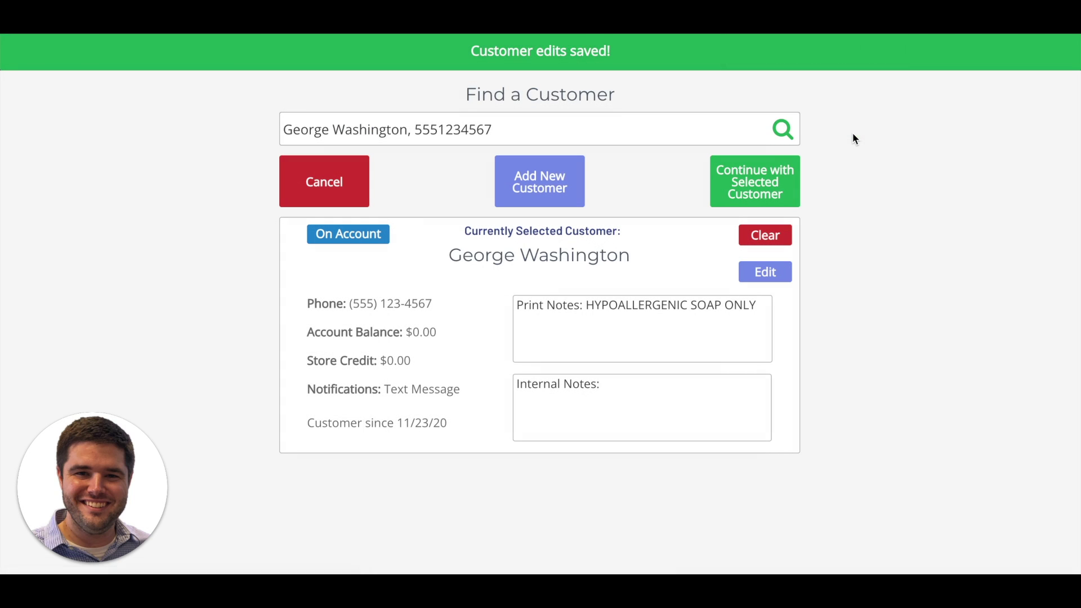
Step: Start an order for the customer with 50 lb of Wash-Dry-Fold
click(772, 194)
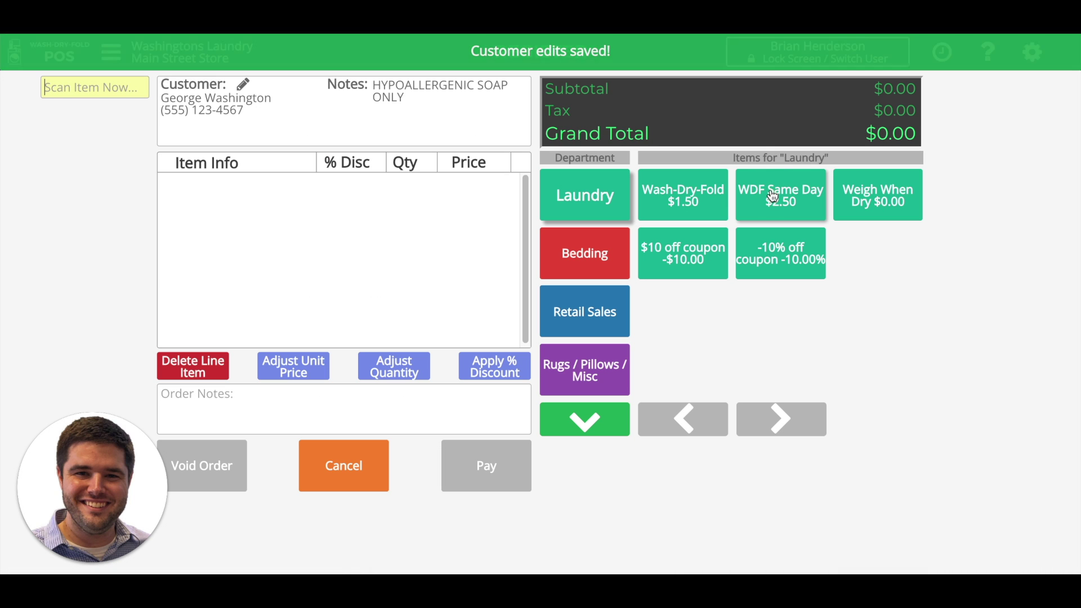
click(684, 186)
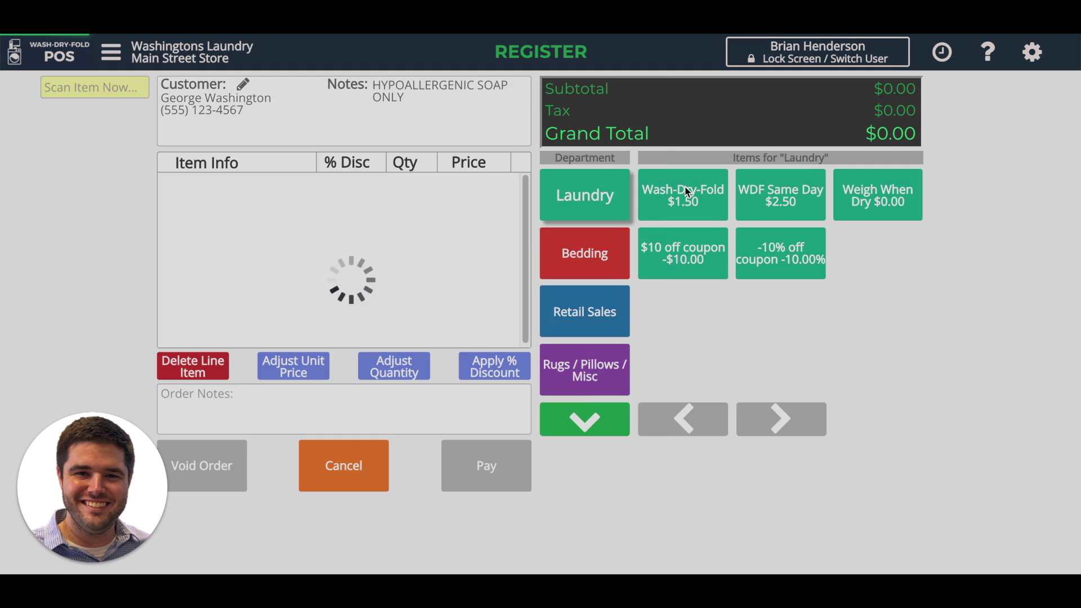
text(50)
key(Return)
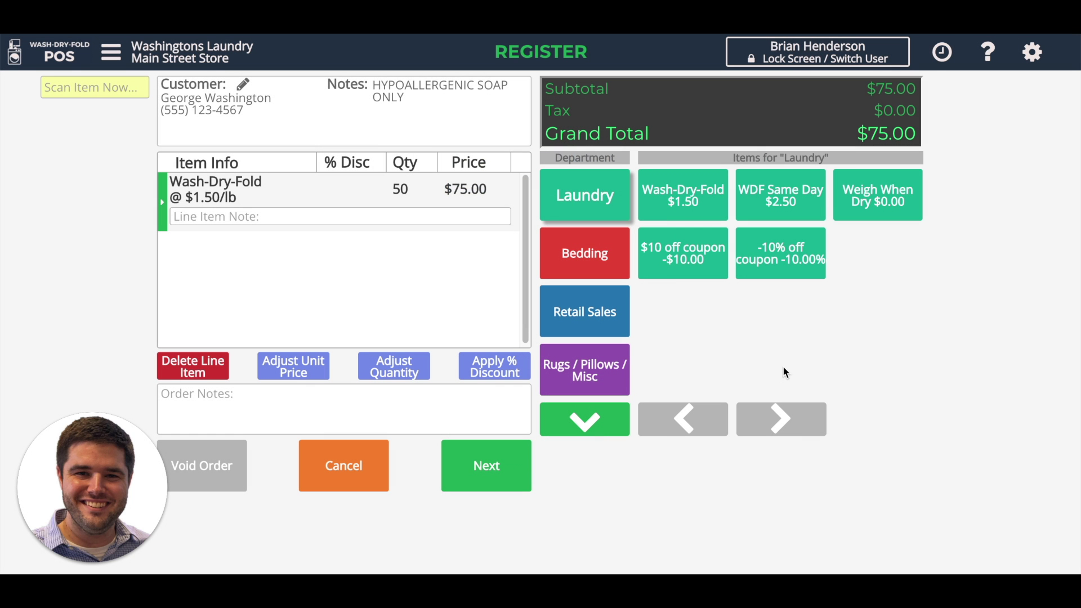
Step: Check out with no due date, charging the $75.00 On Account and skipping the receipt
click(473, 472)
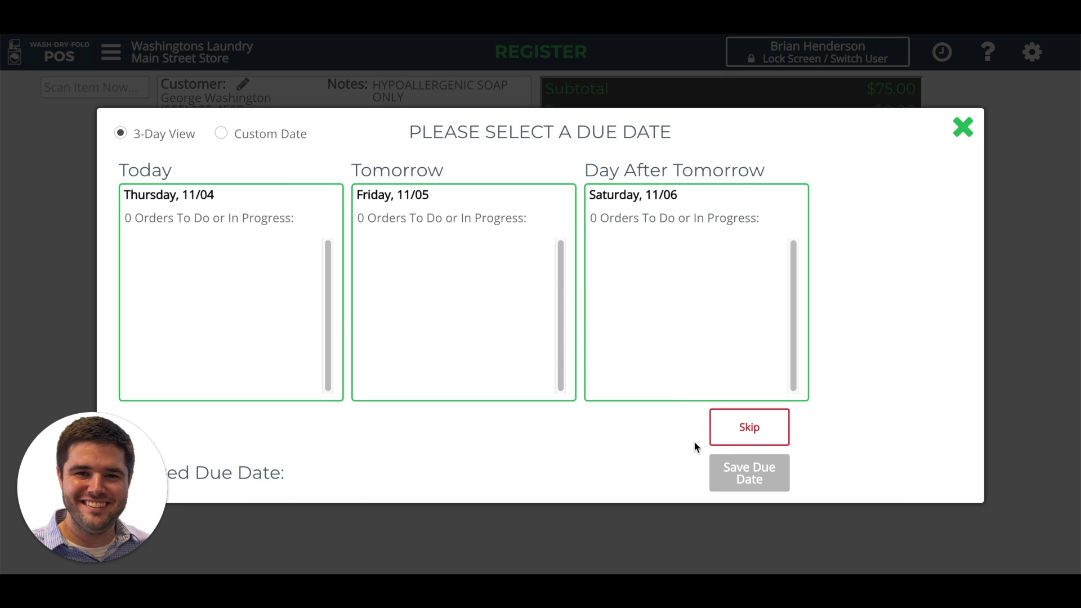
click(749, 427)
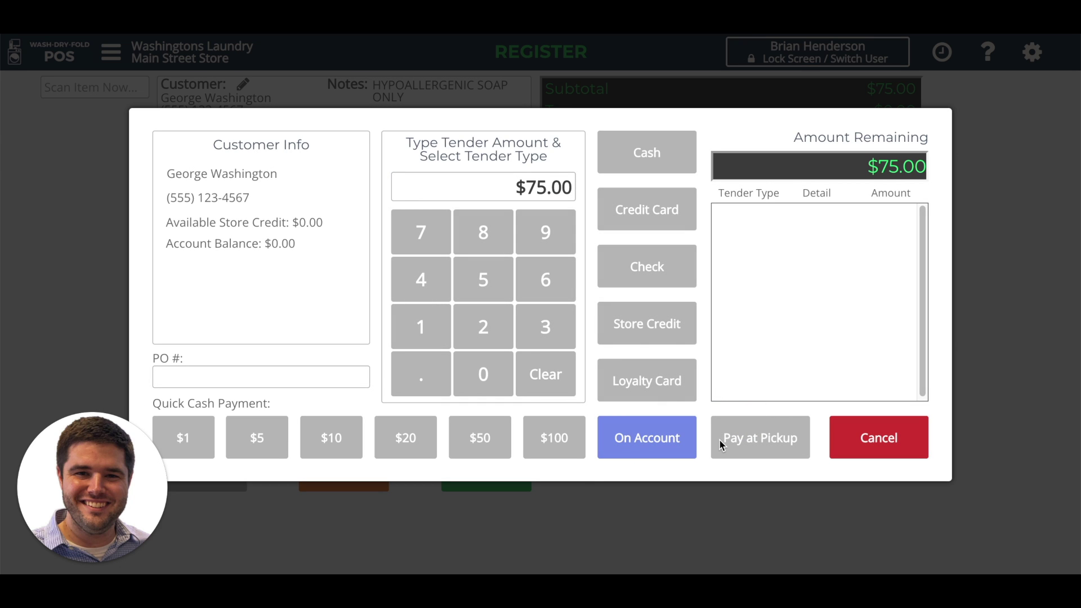
click(640, 441)
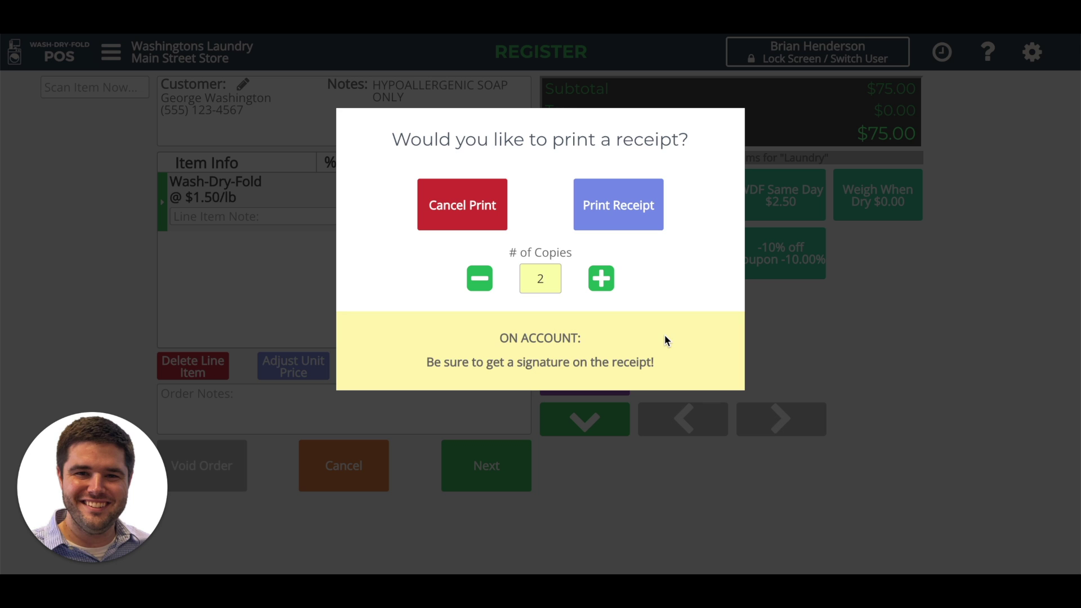
click(456, 225)
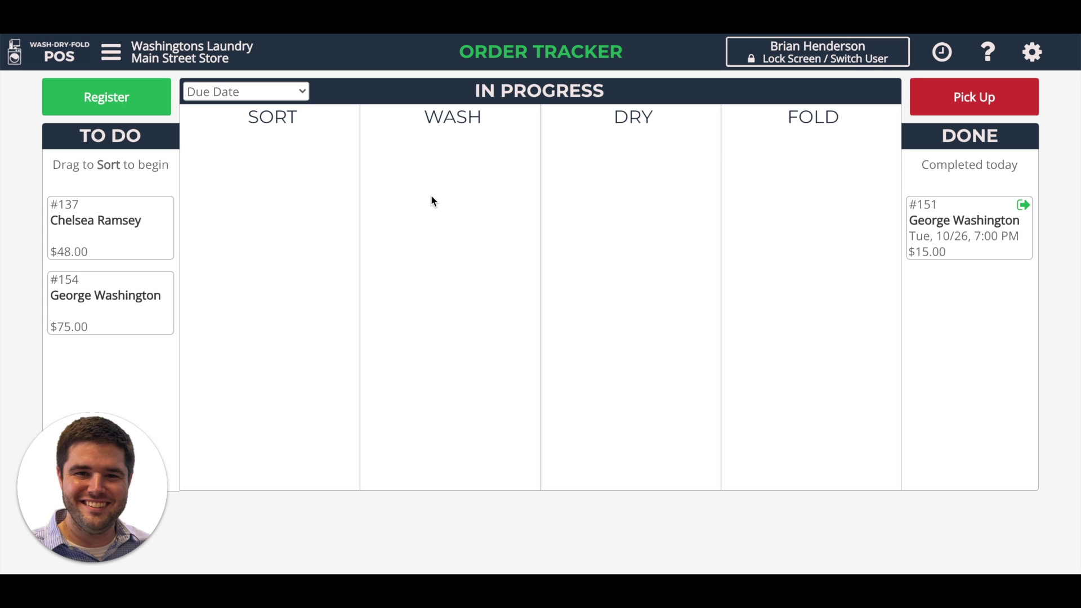
Step: Unlock the register with the PIN and start a new sale for the same customer
click(139, 105)
text(1234)
key(Return)
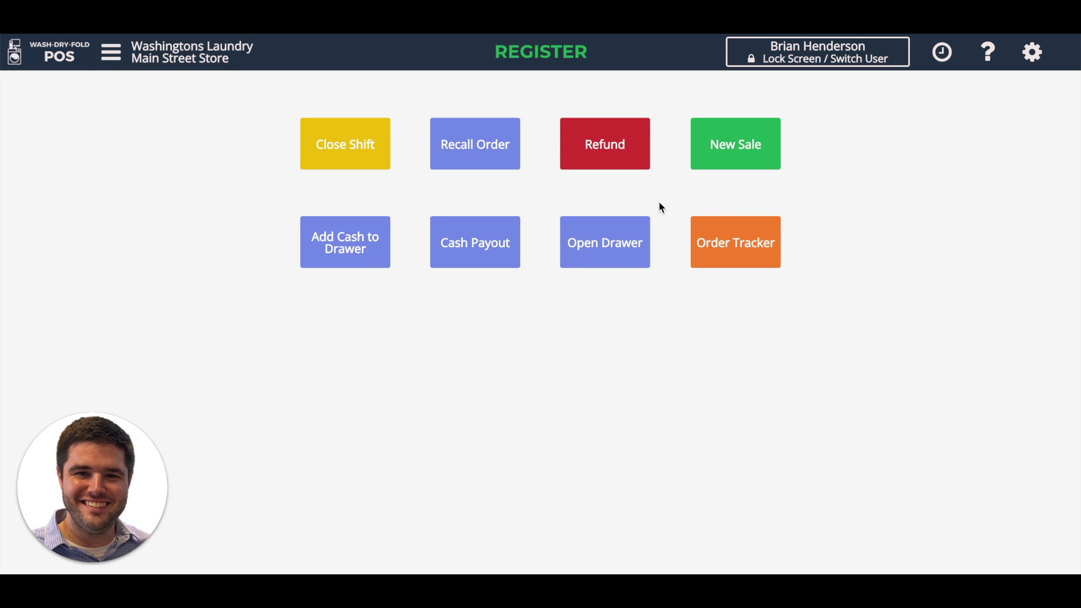
click(732, 148)
text(washington)
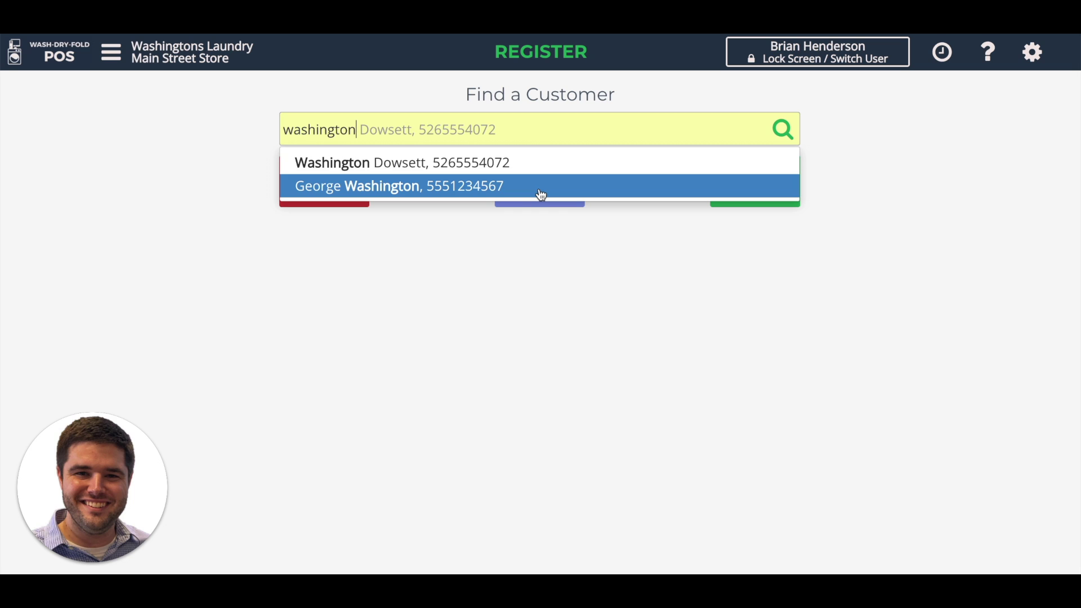
click(540, 190)
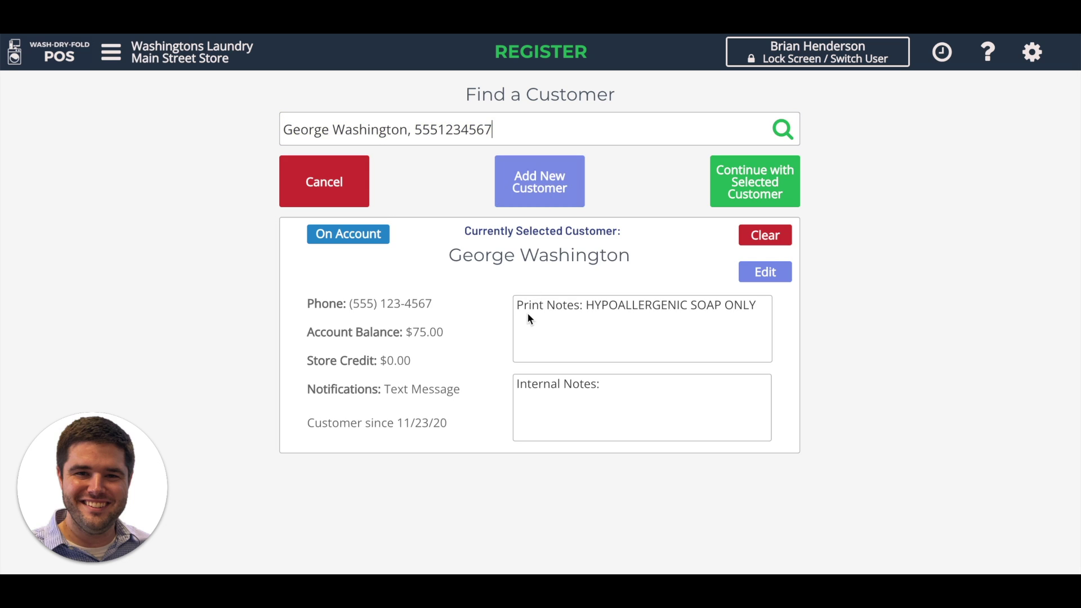
drag(401, 333, 444, 333)
click(464, 342)
Step: Add two King Comforters from Bedding to the customer's order
click(736, 187)
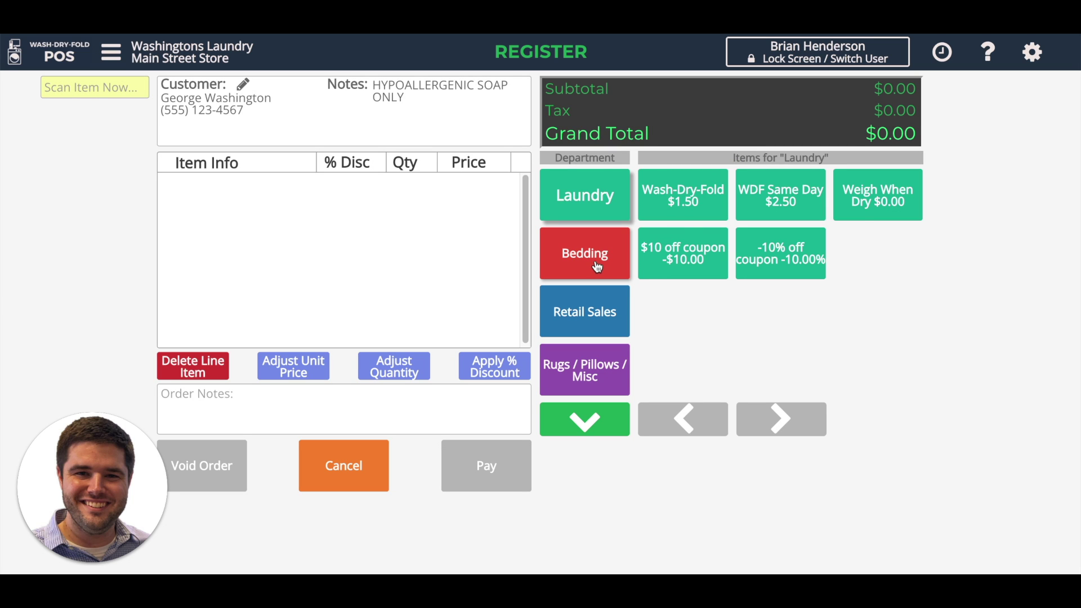
click(613, 267)
click(881, 209)
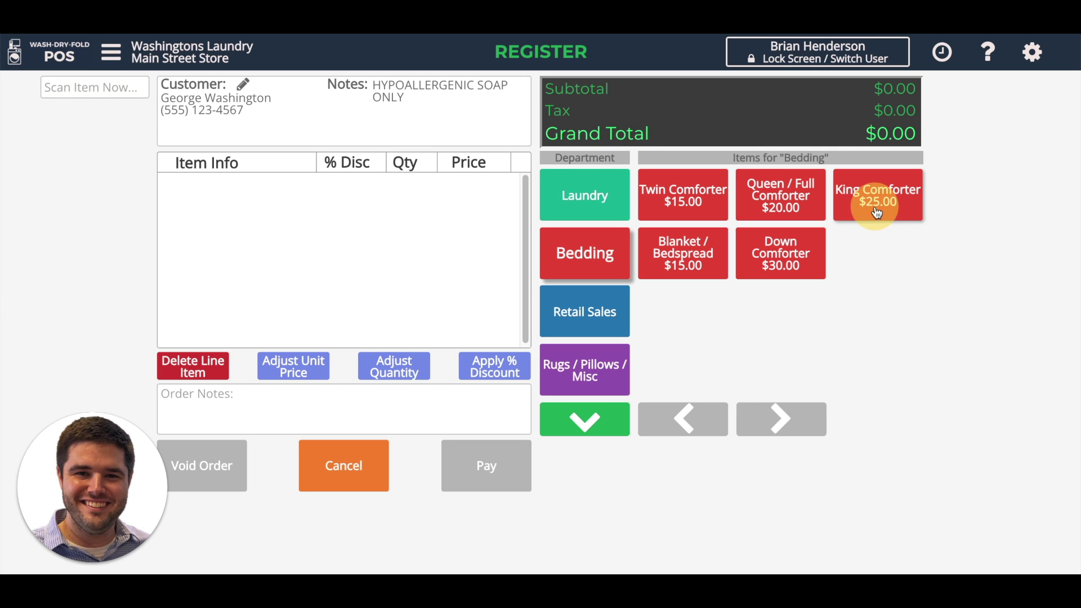
click(880, 209)
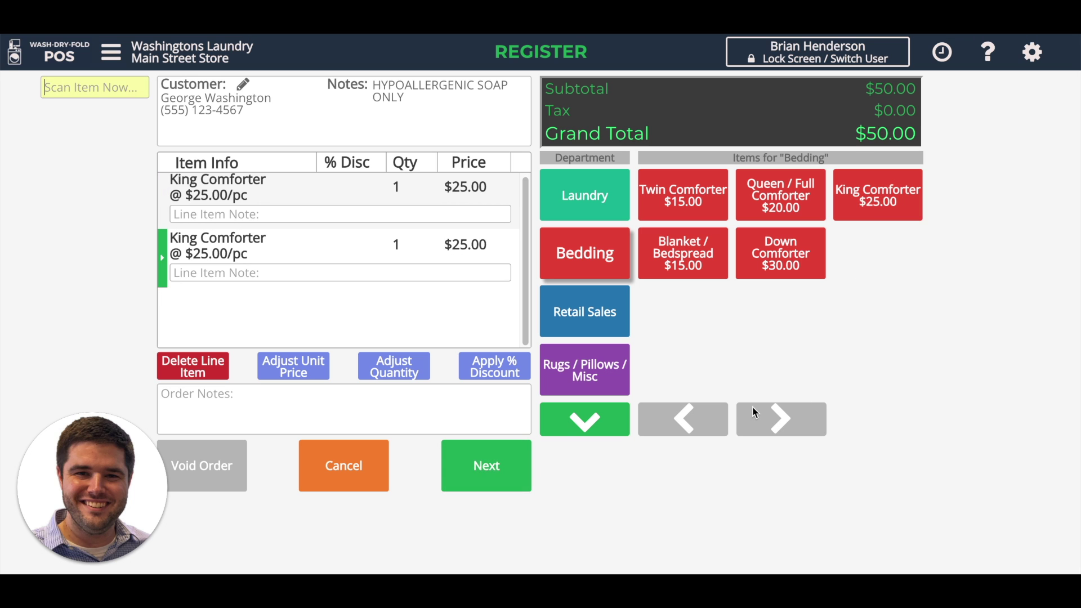
Step: Check out with no due date, charging $50.00 On Account without printing a receipt
click(477, 469)
click(727, 429)
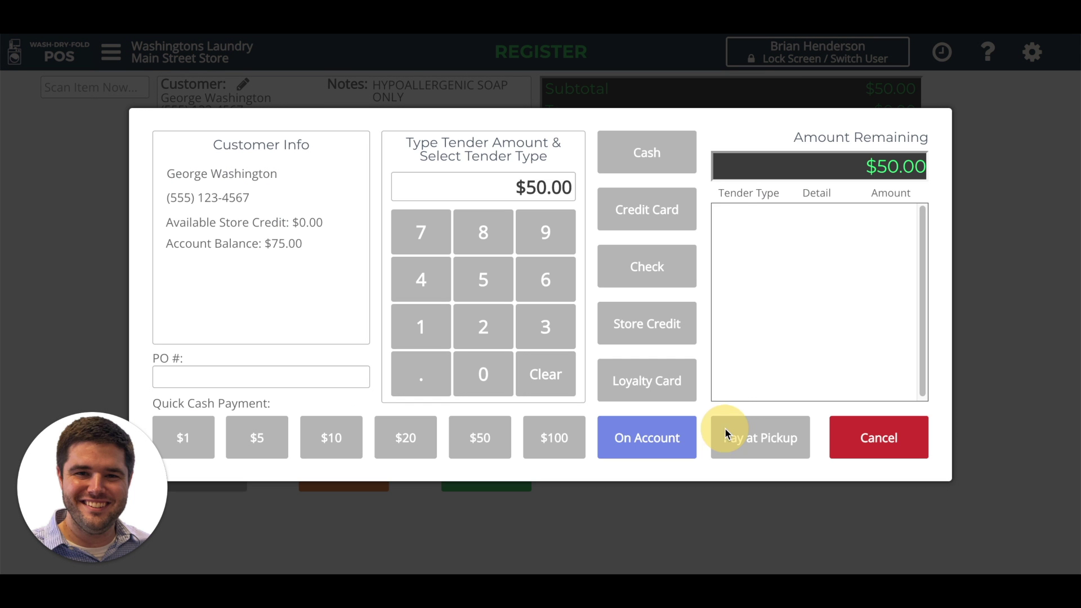
click(656, 445)
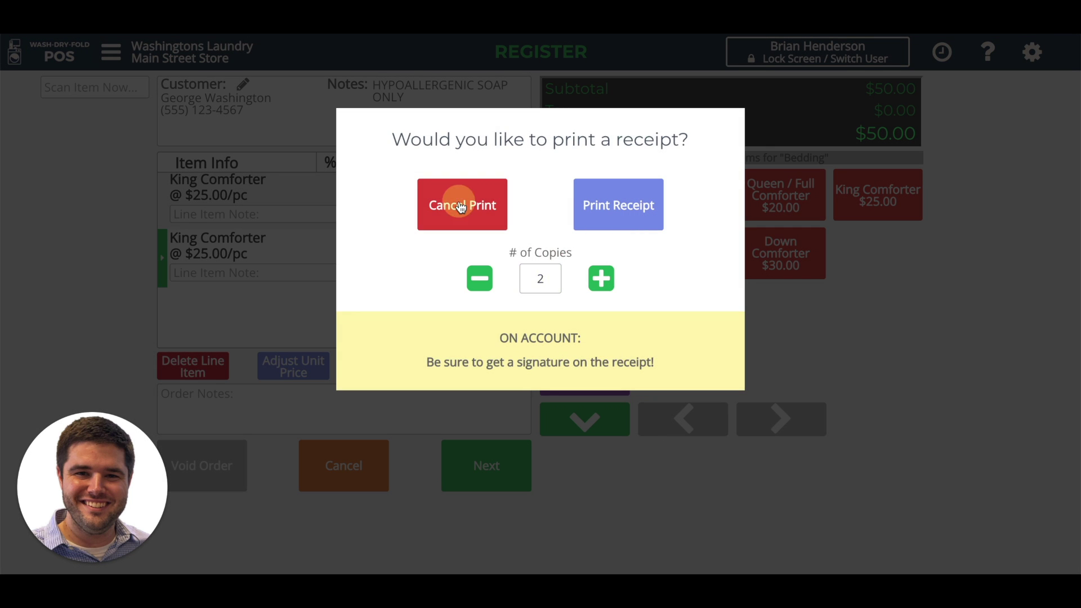
click(442, 205)
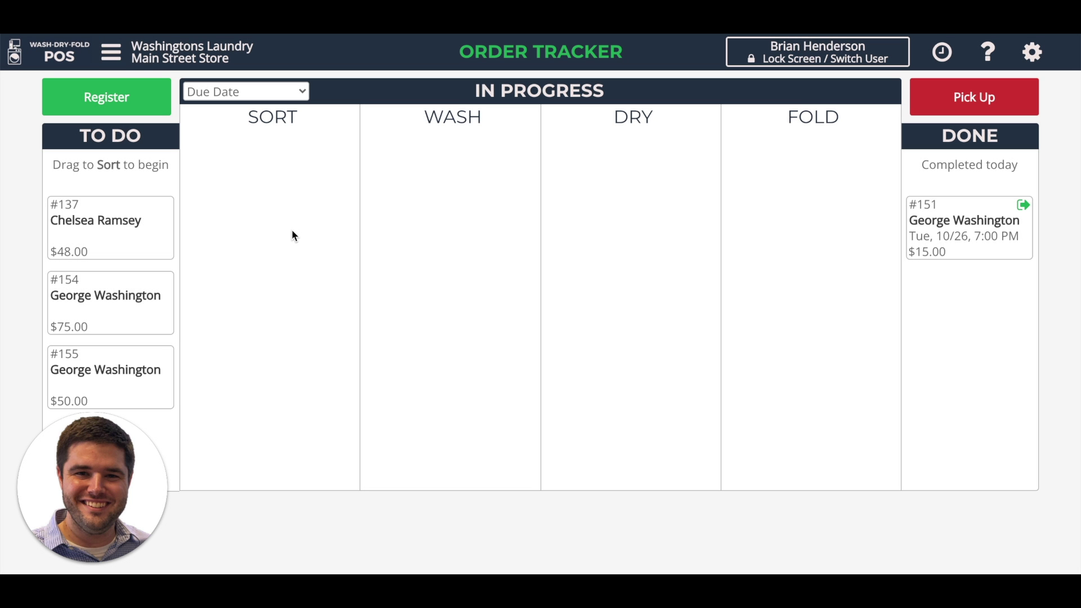
Step: Go to Receive Payment and select the on-account customer
click(111, 54)
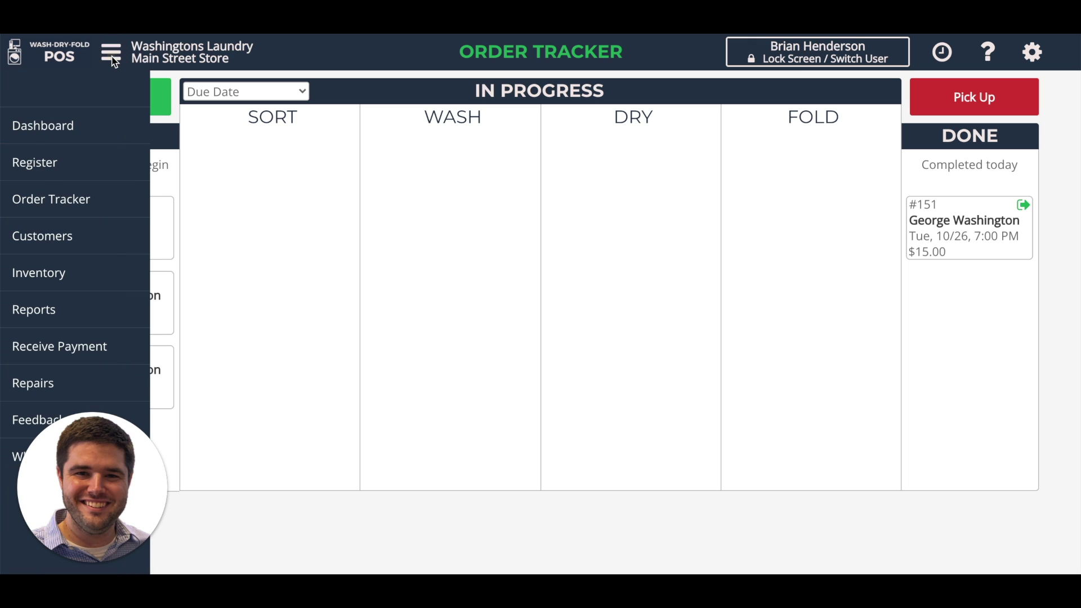
click(63, 354)
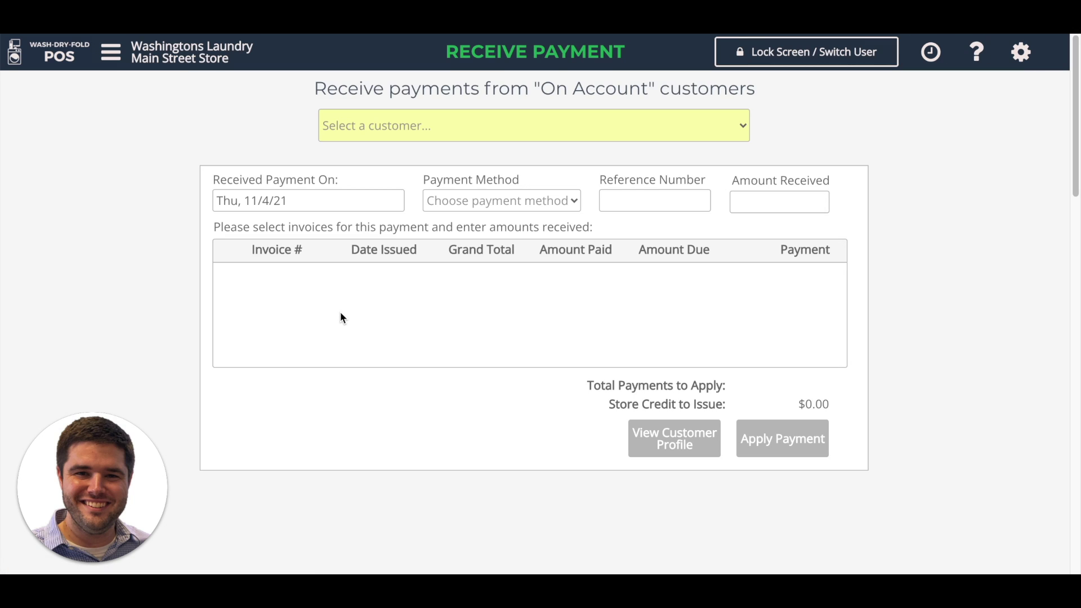
click(516, 132)
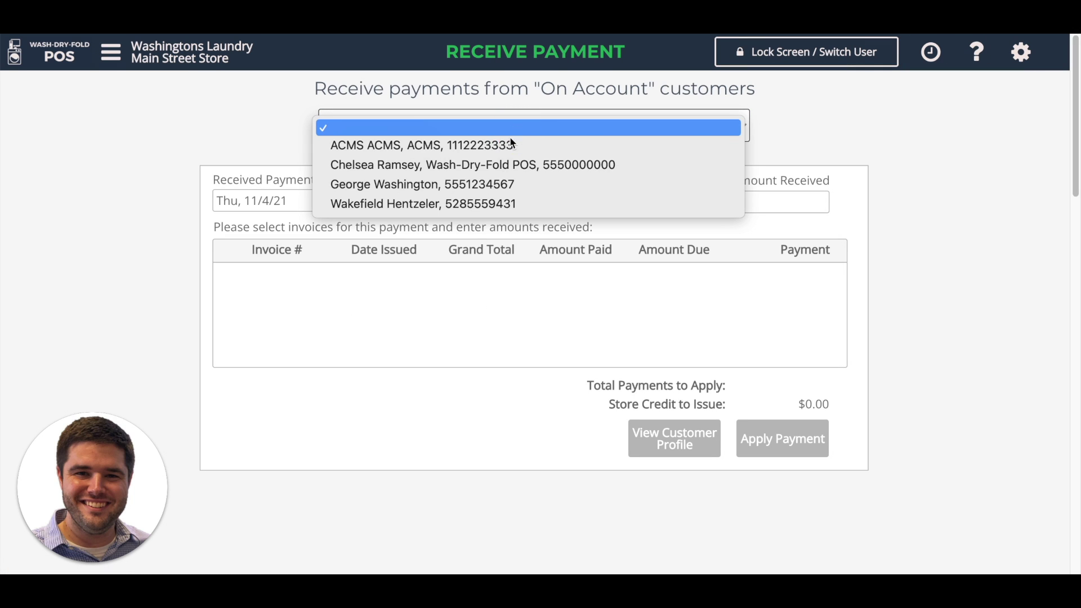
click(485, 184)
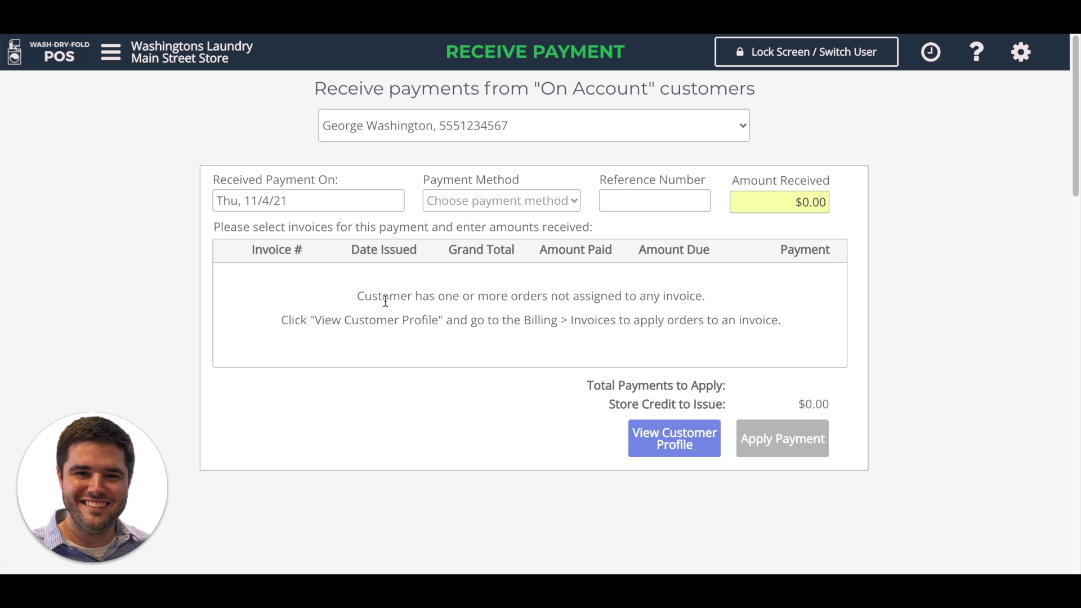
Step: Open the customer's profile from the unassigned-orders notice
drag(363, 299, 668, 301)
click(684, 325)
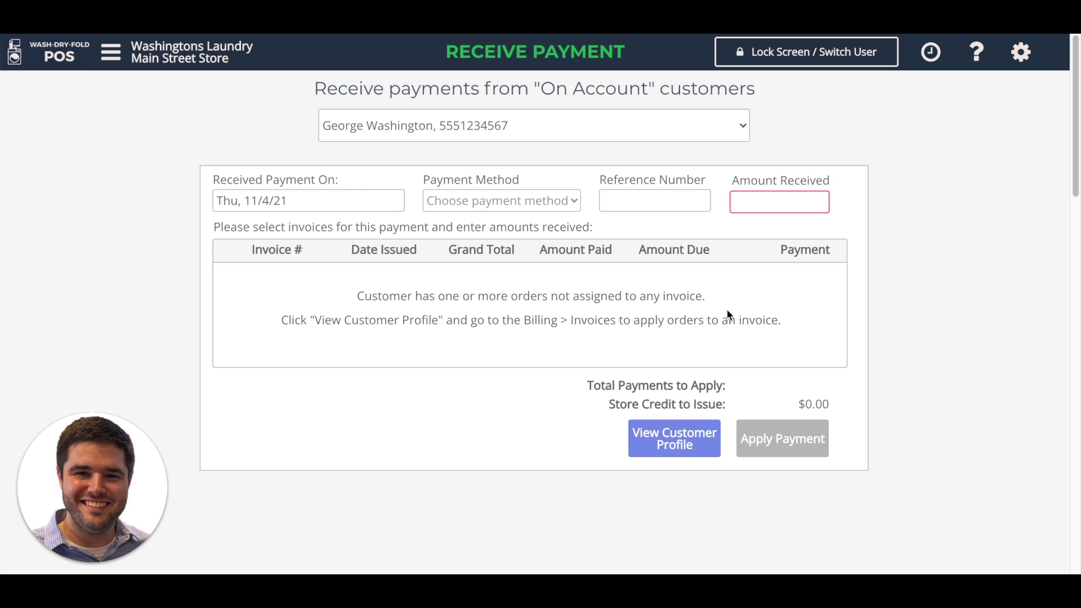
click(671, 445)
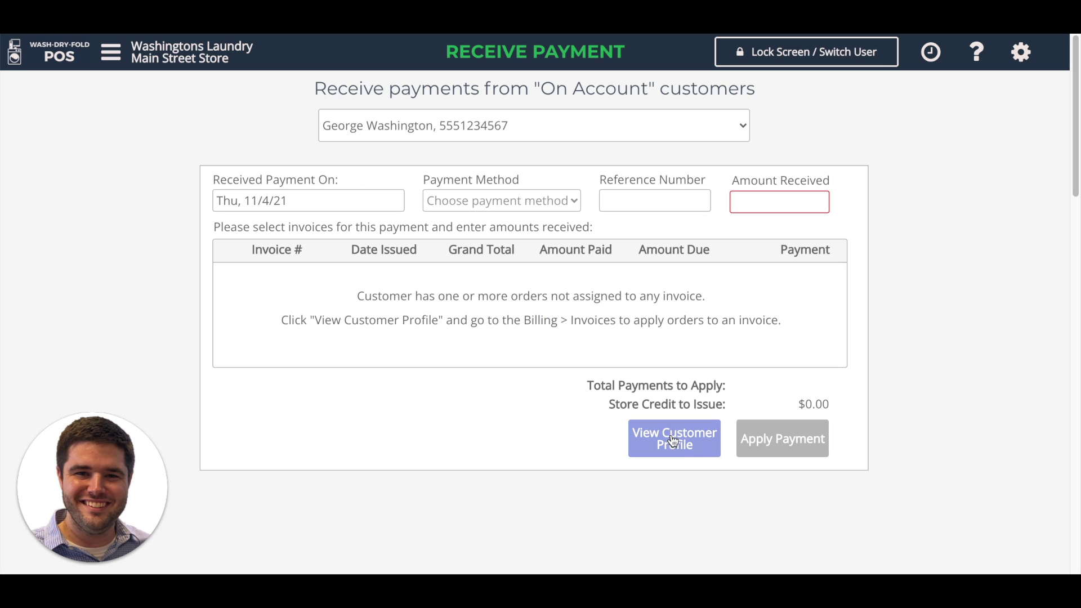
click(700, 448)
Step: On the Billing tab, try selecting unassigned orders 154 and 155 individually
click(360, 135)
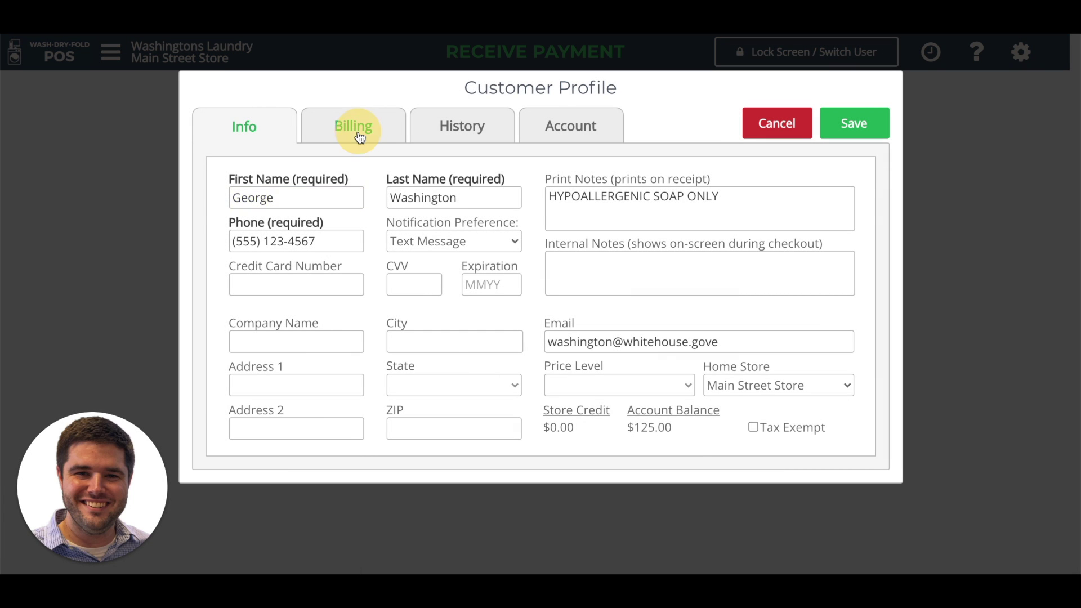
click(356, 374)
click(363, 390)
click(371, 381)
click(369, 391)
click(416, 428)
click(497, 391)
click(521, 374)
click(591, 392)
click(591, 391)
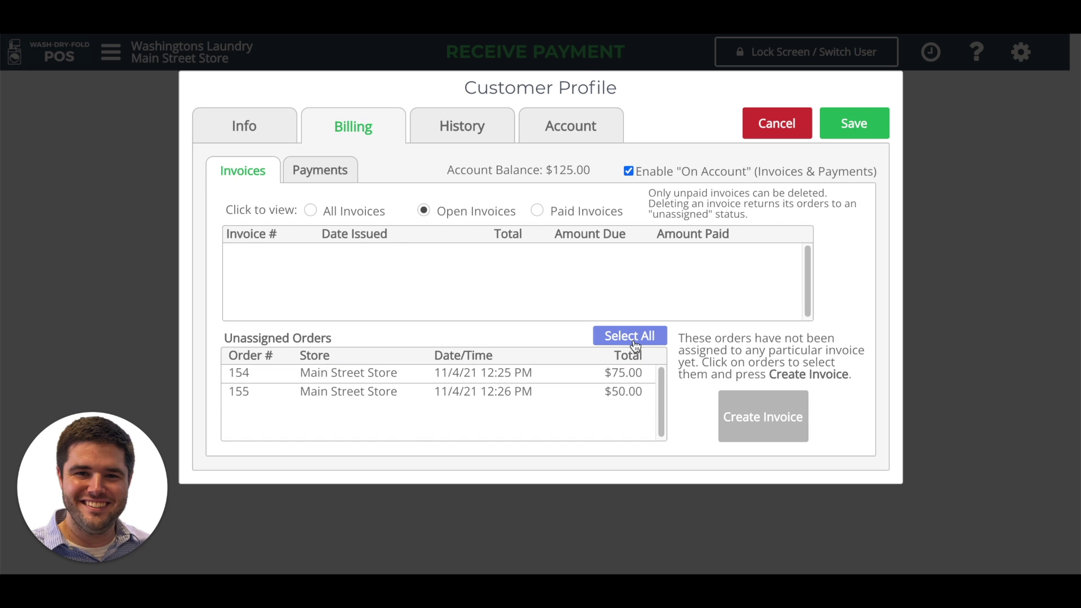
Step: Select all unassigned orders, combine them into invoice 25 and open its details
click(634, 336)
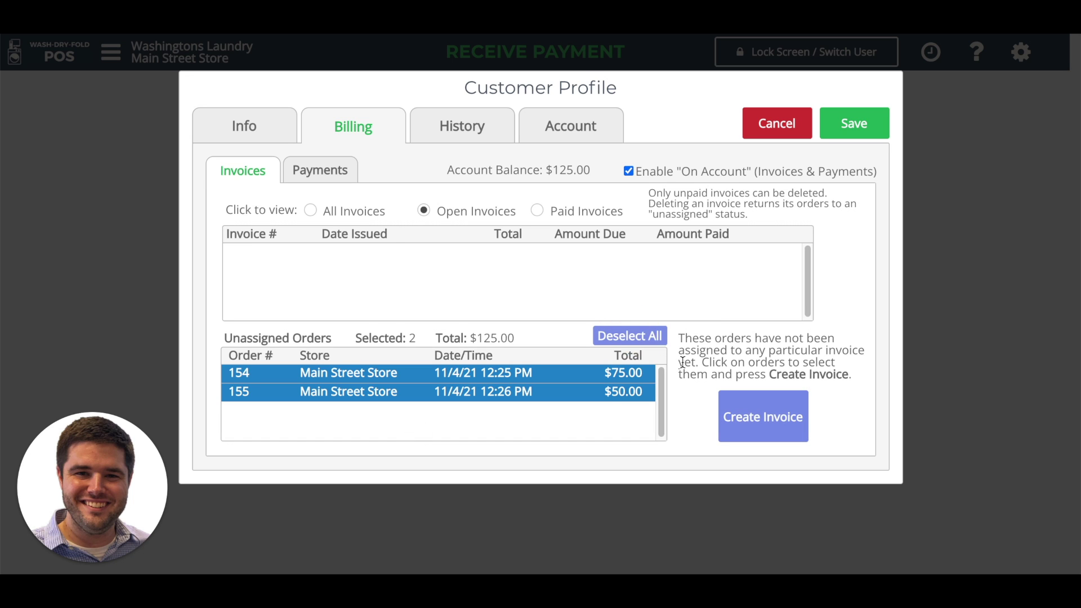
click(776, 432)
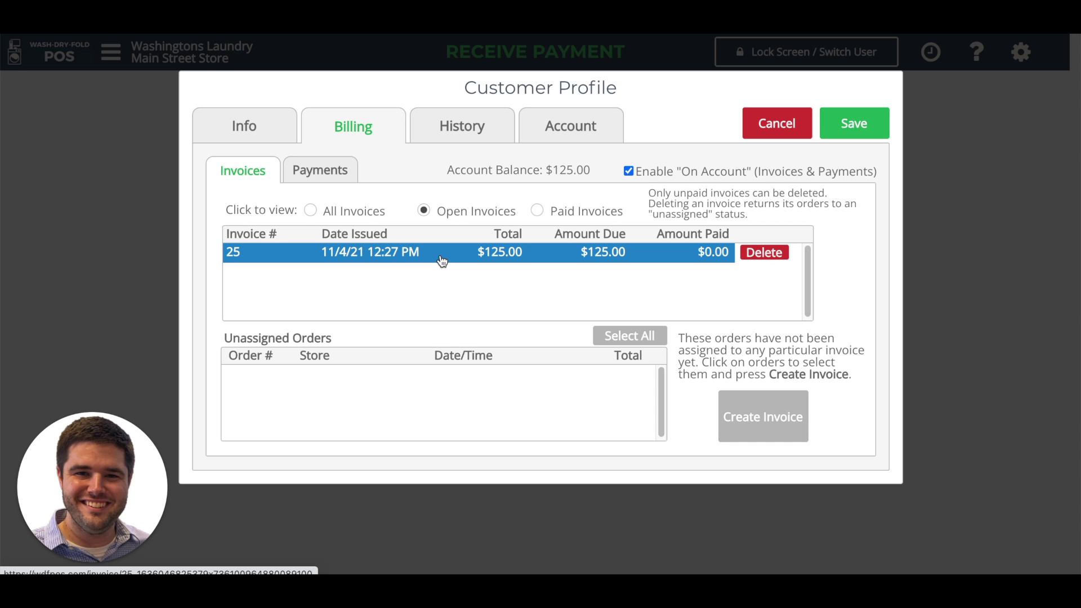
click(442, 259)
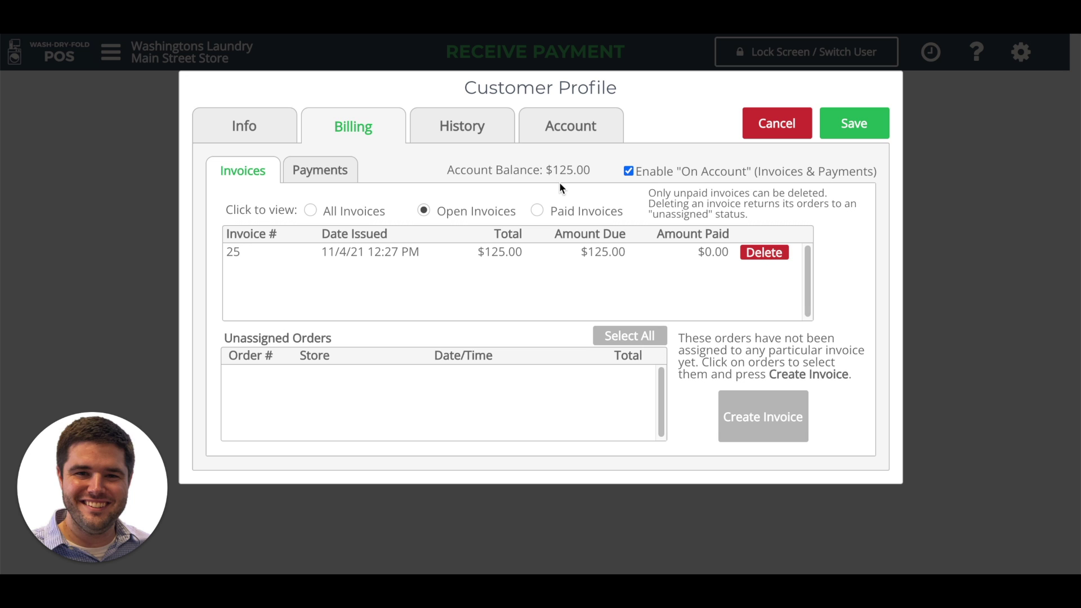
Step: Save the profile and set the payment method to Check, keeping today's date
click(850, 123)
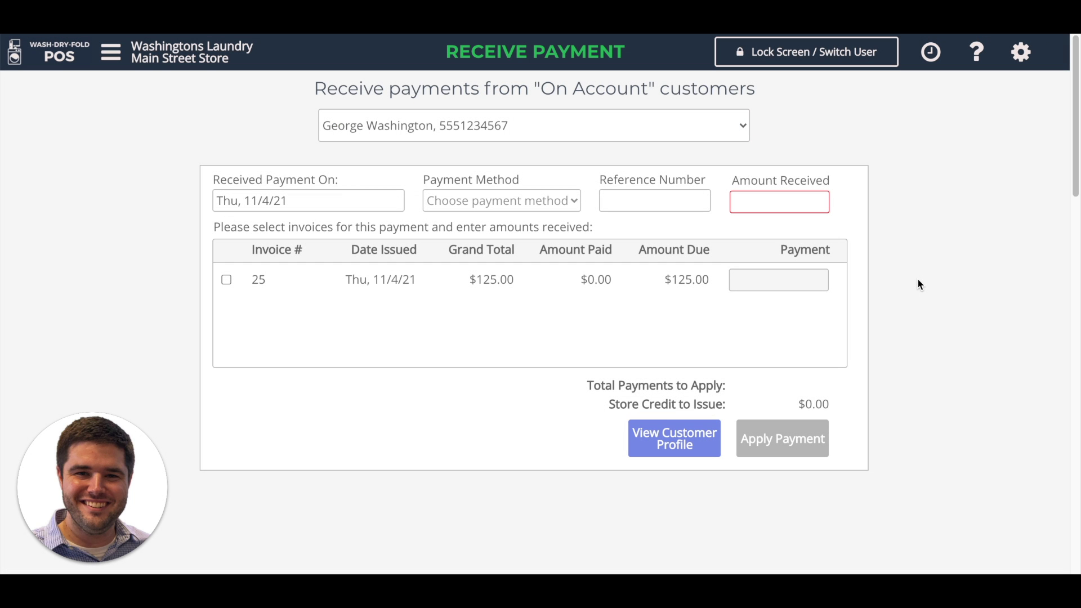
click(323, 203)
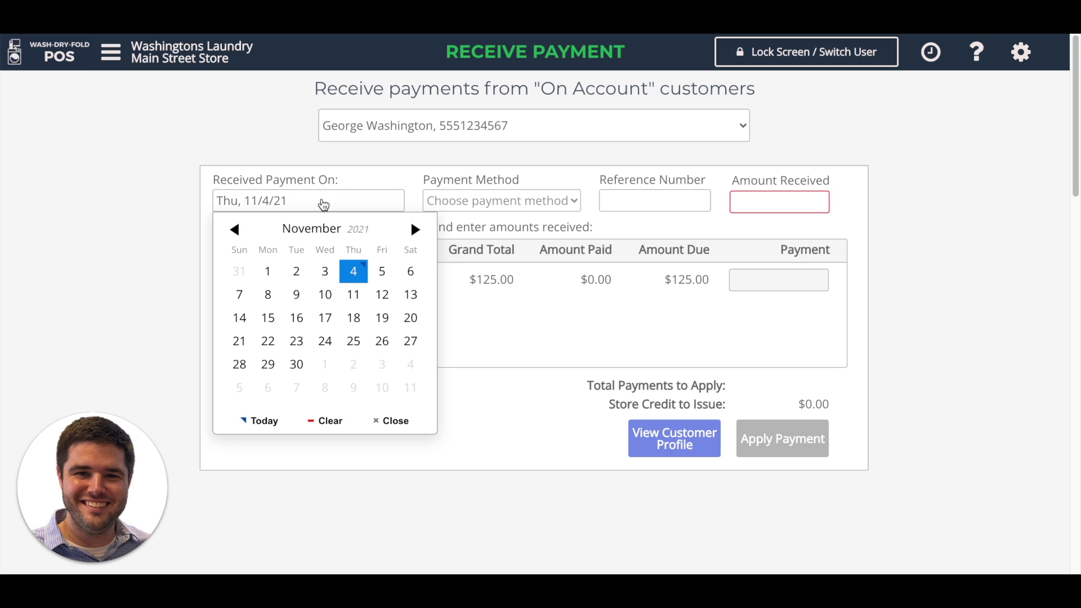
click(391, 167)
click(468, 206)
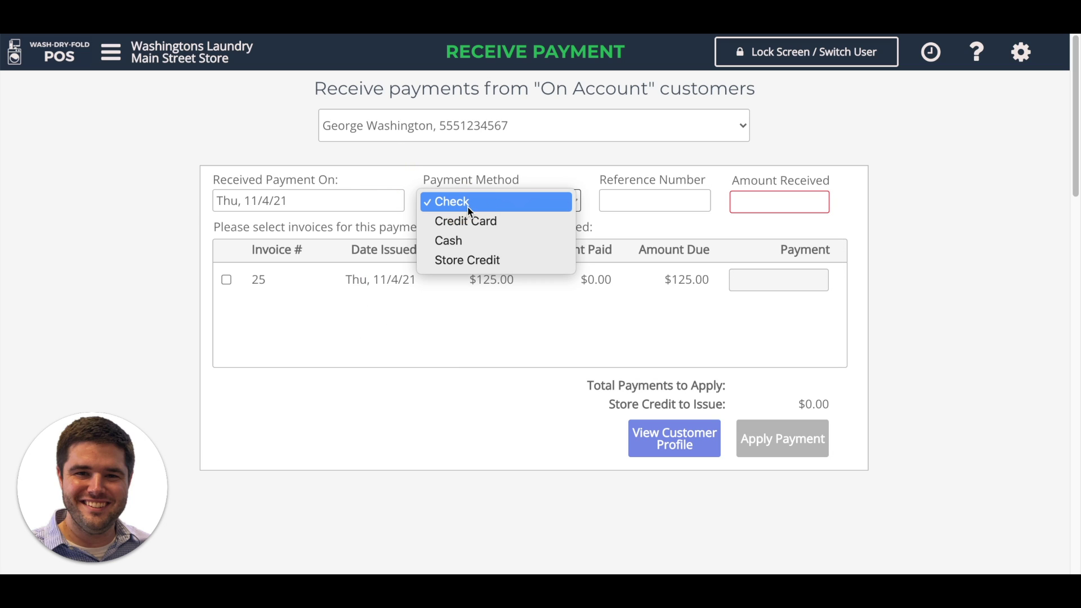
click(484, 205)
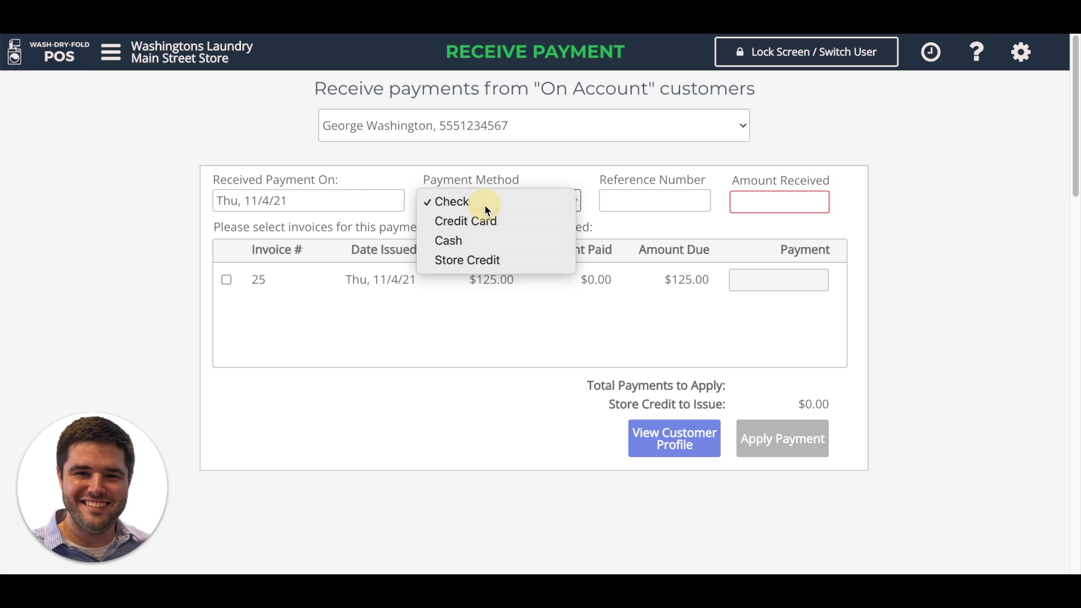
Step: Enter check reference 9999 and tick invoice 25 to receive the payment
click(652, 197)
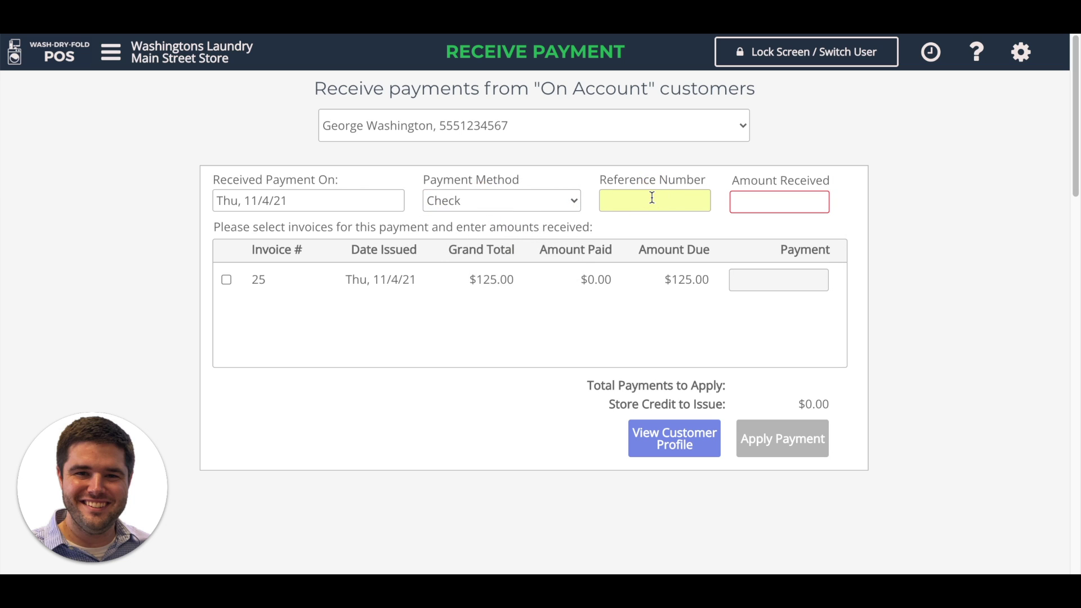
text(9999)
click(756, 199)
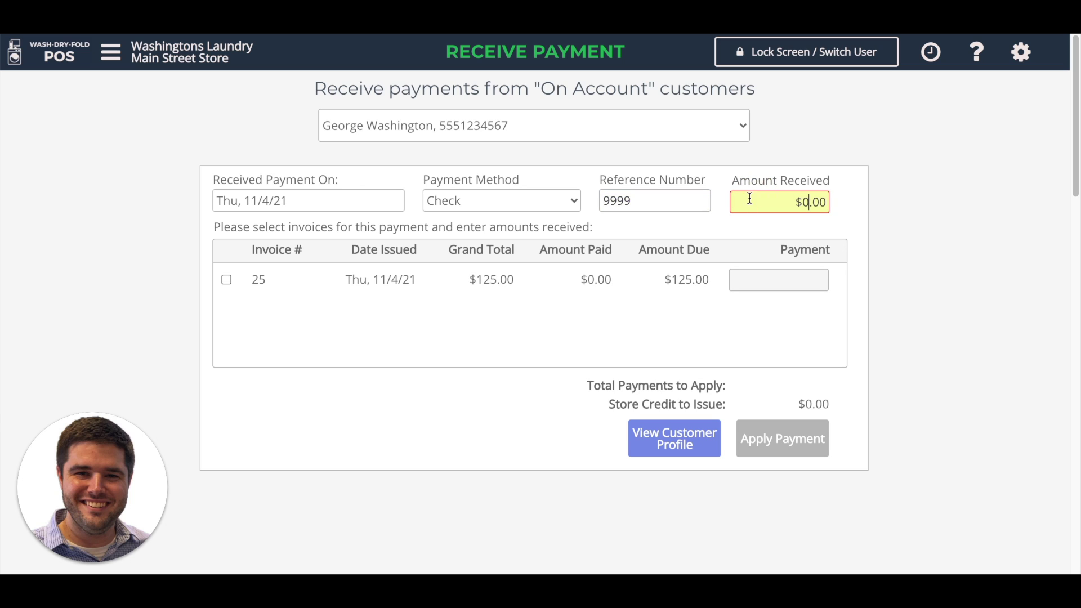
click(227, 282)
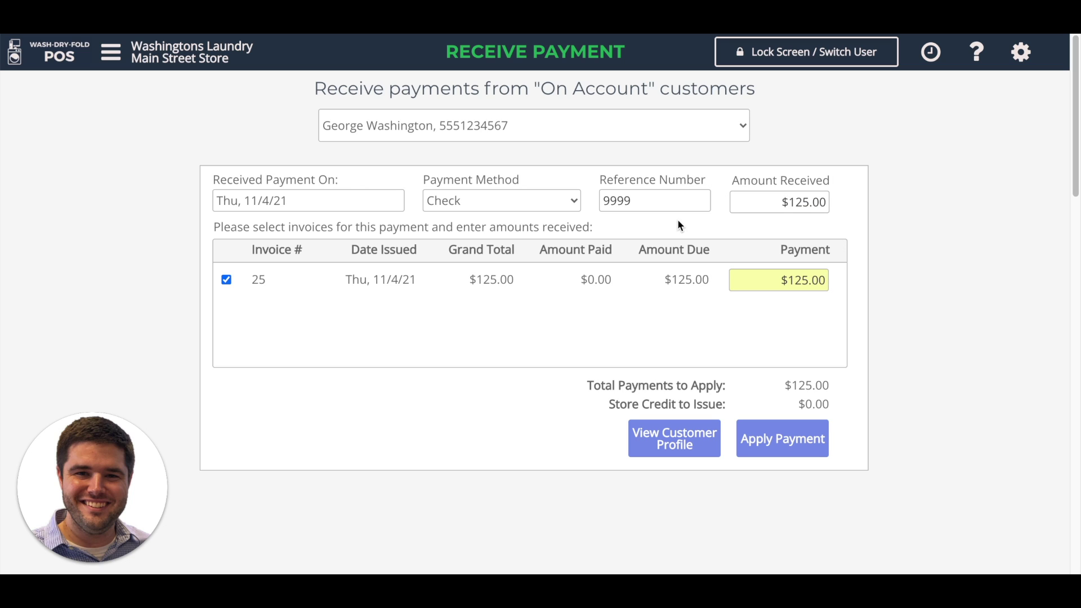
click(778, 201)
click(776, 280)
Step: Enter a $50.00 partial payment for invoice 25
drag(774, 280, 898, 286)
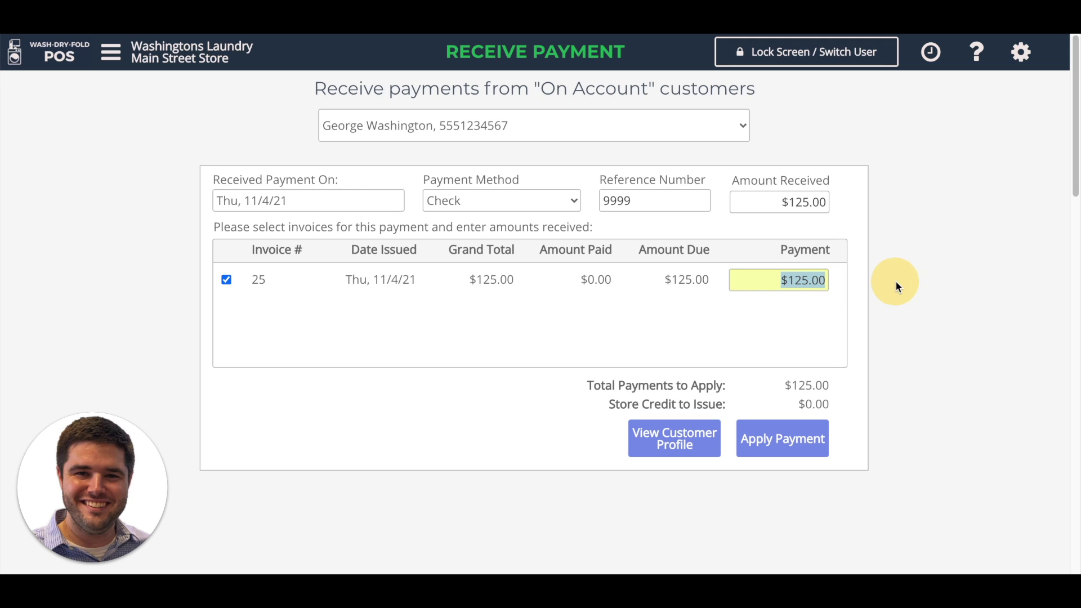
text(50)
click(895, 320)
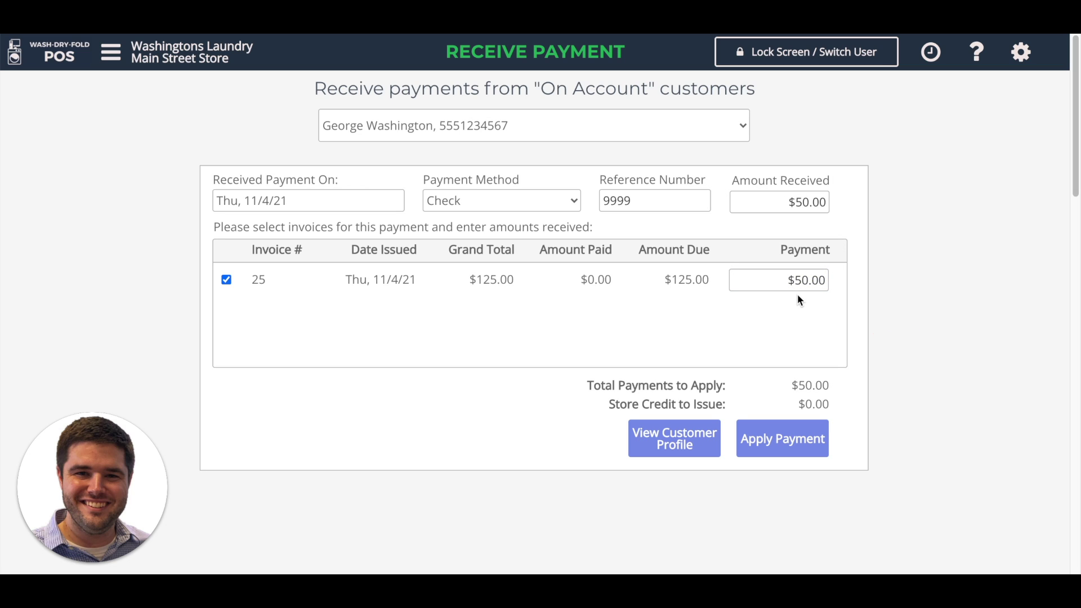
Step: Change the amount received to $200.00, then invoice 25's payment to $125.00
click(775, 201)
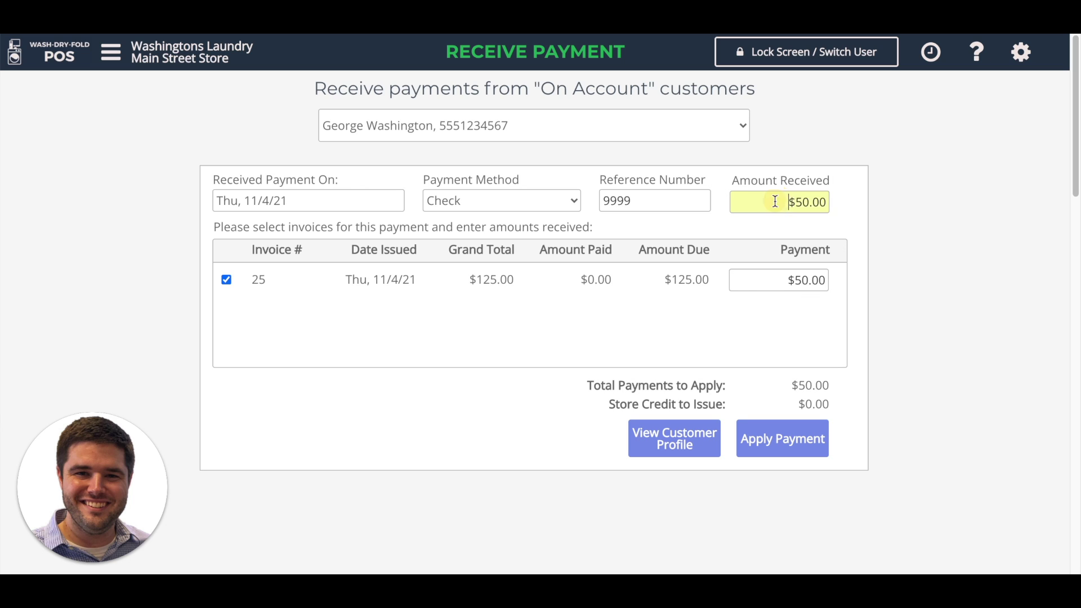
drag(775, 201, 898, 205)
text(200)
click(824, 302)
drag(804, 285, 851, 289)
text(125)
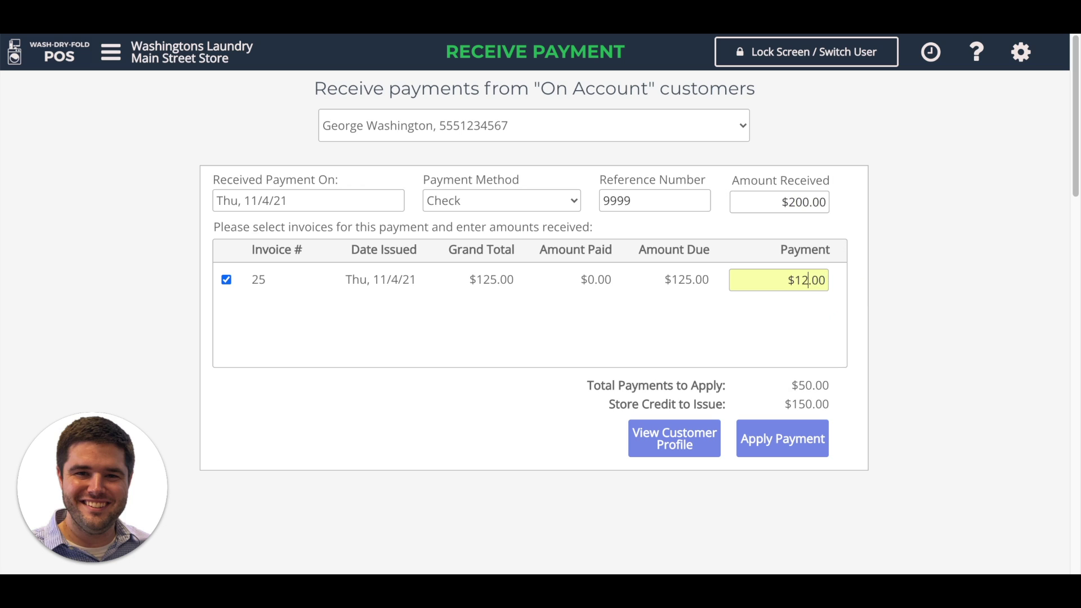
click(887, 320)
Step: Reset invoice 25 to $125.00, apply the check, and reopen the profile showing $0.00 balance
drag(683, 403, 751, 410)
click(810, 404)
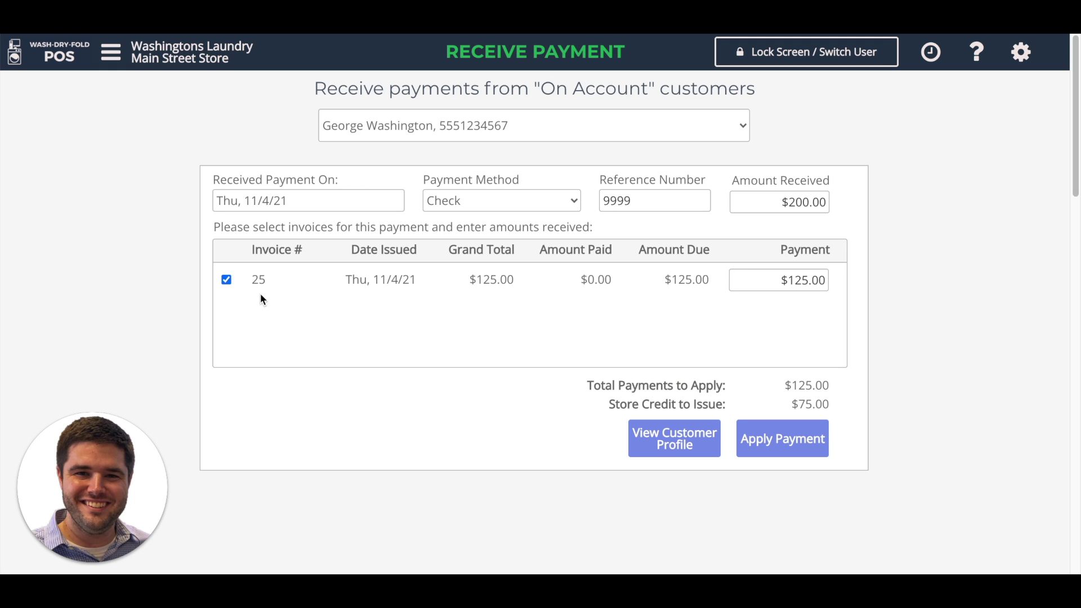
click(227, 281)
click(227, 282)
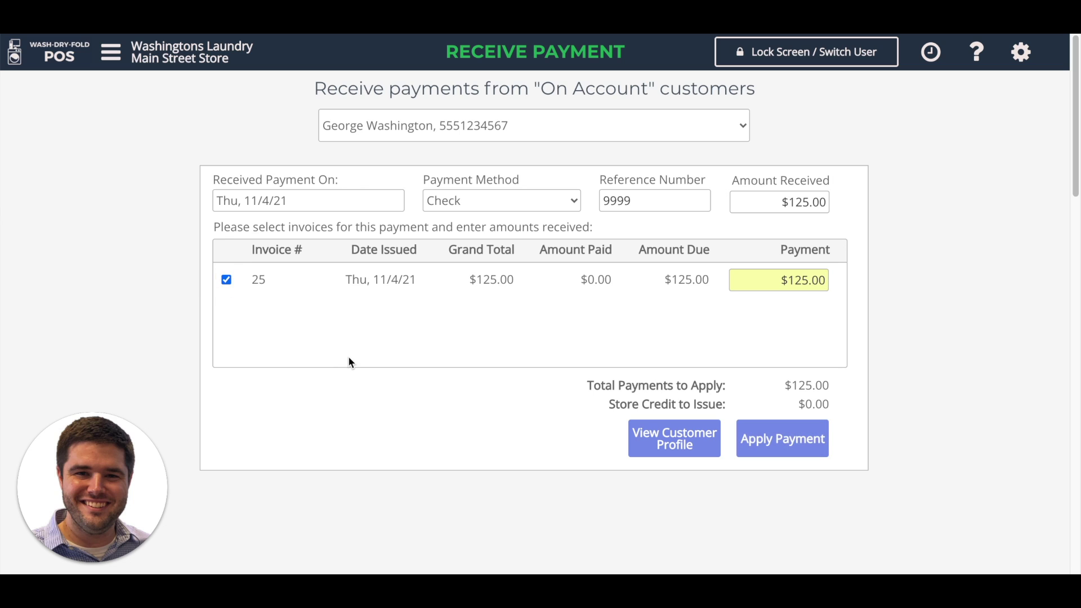
click(783, 439)
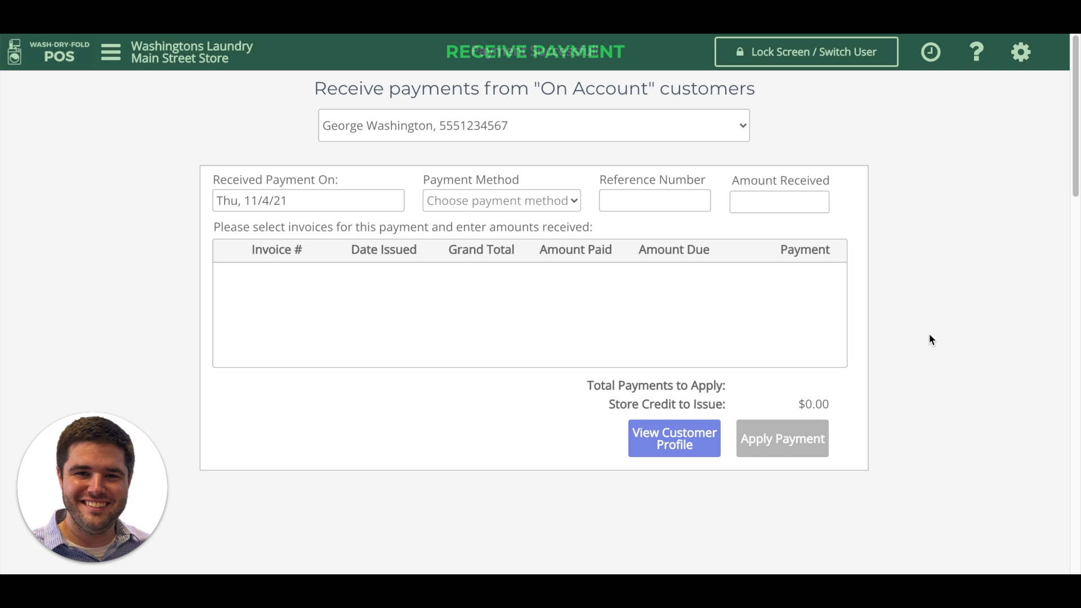
click(673, 444)
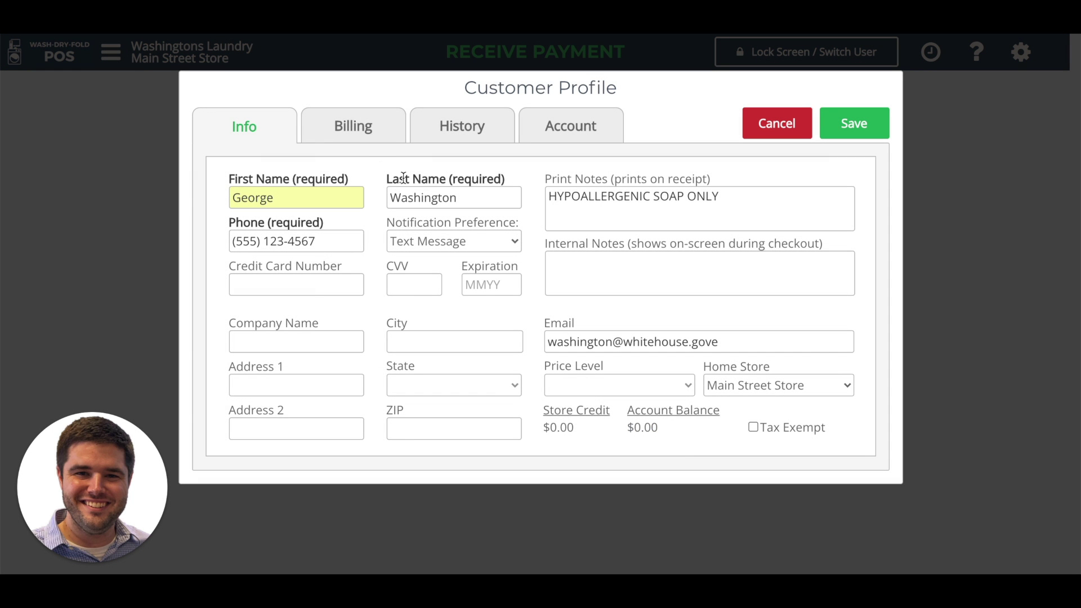
click(355, 135)
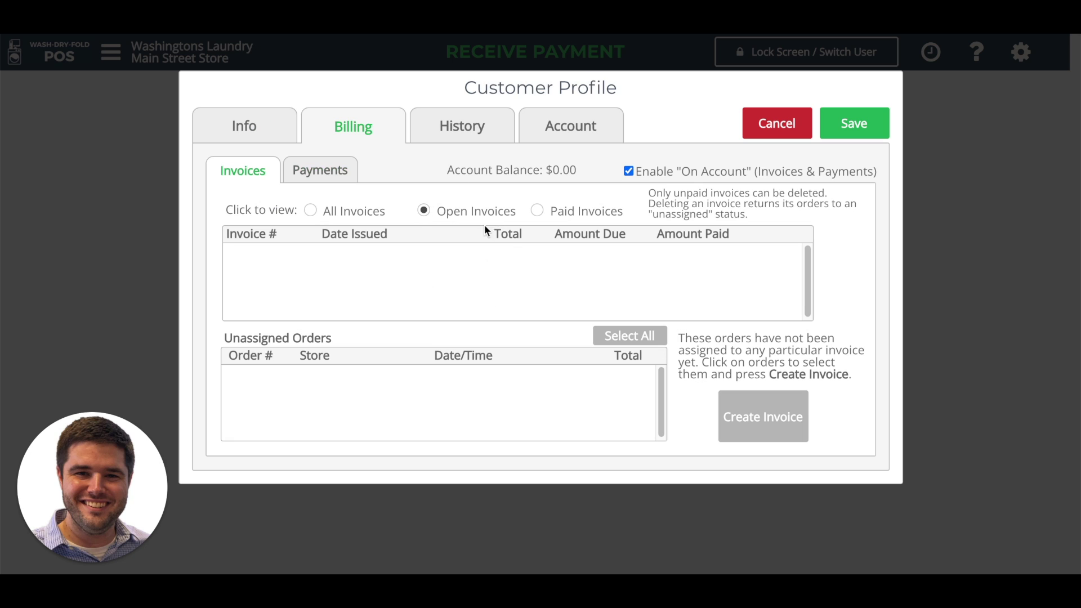
click(549, 212)
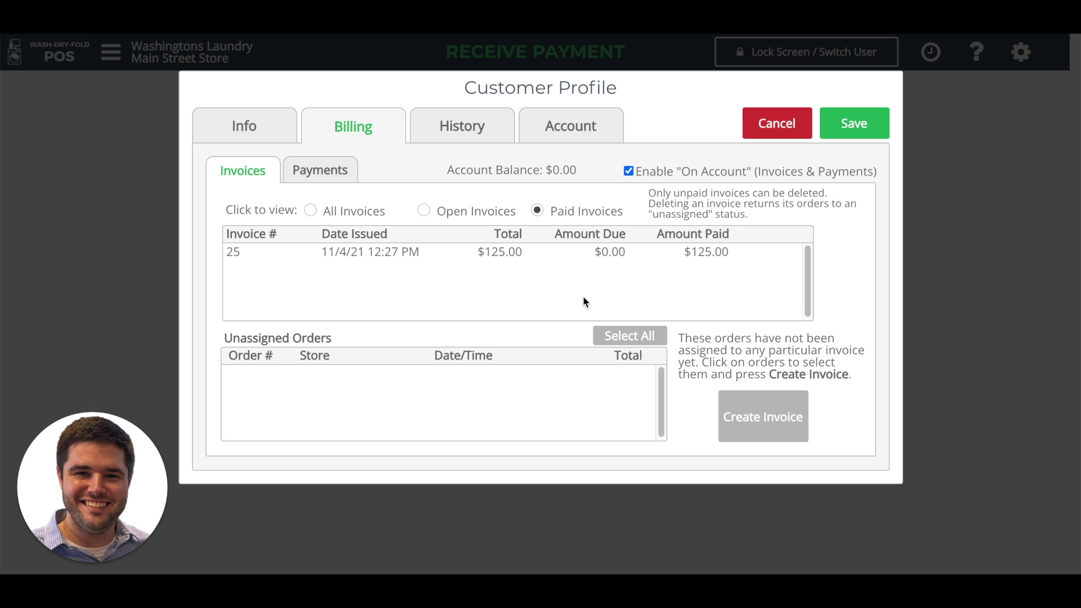
double_click(466, 255)
click(307, 174)
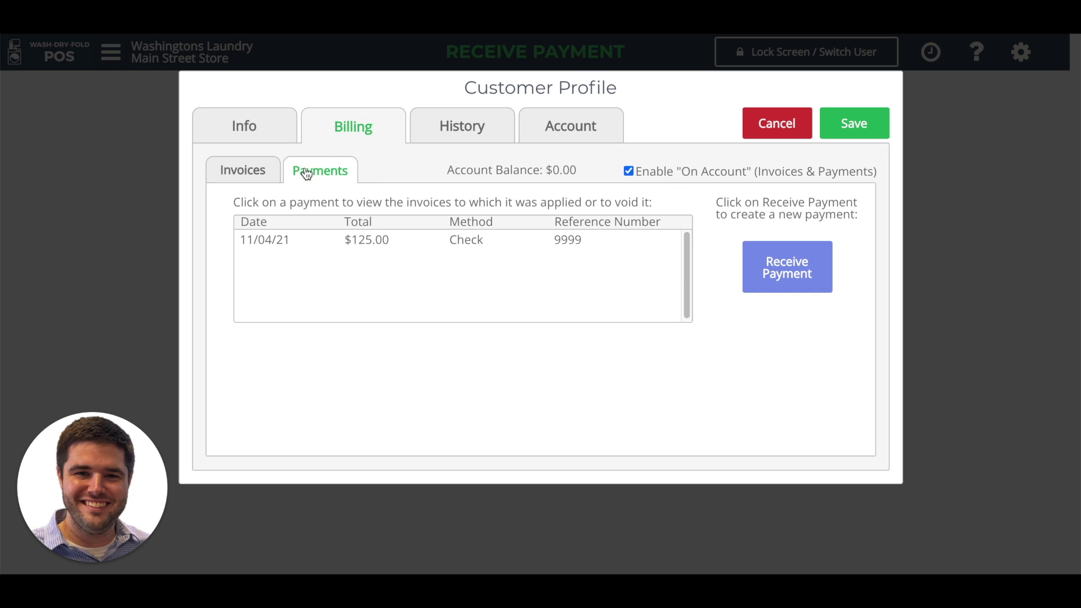
click(299, 241)
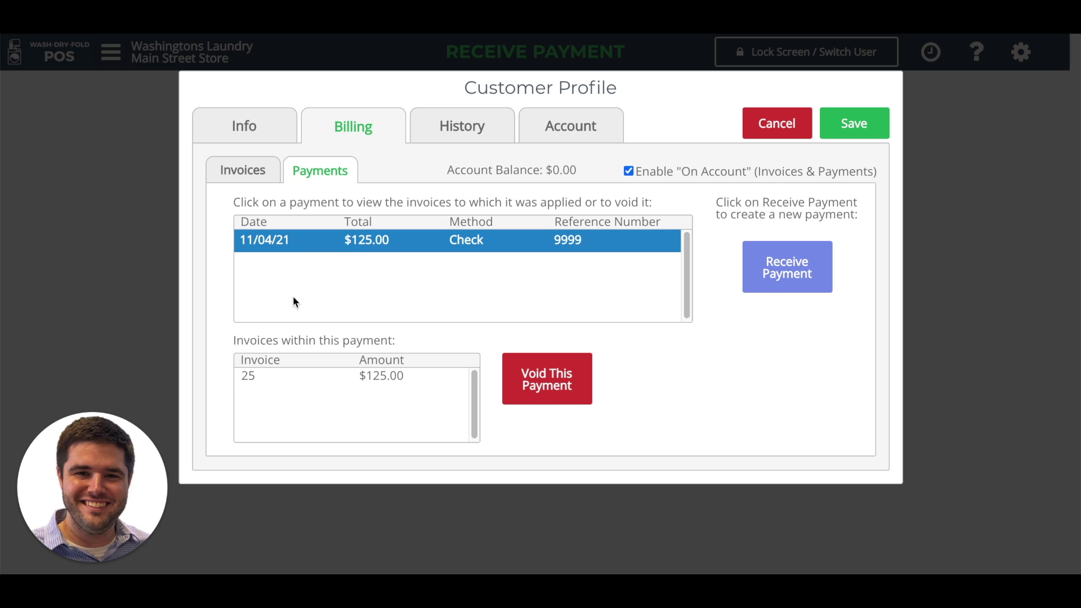
click(560, 398)
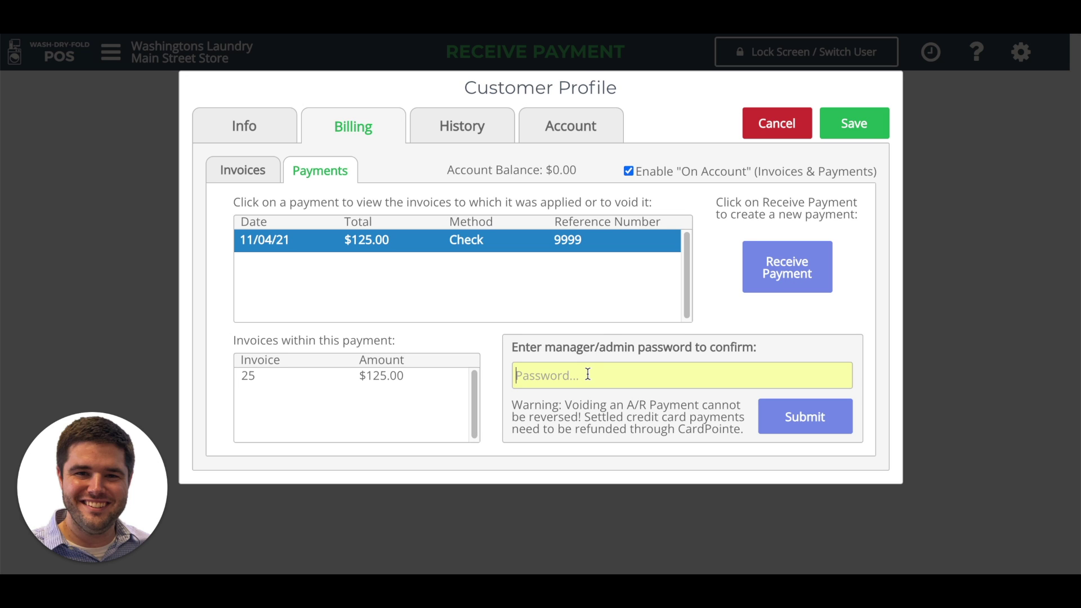
click(861, 128)
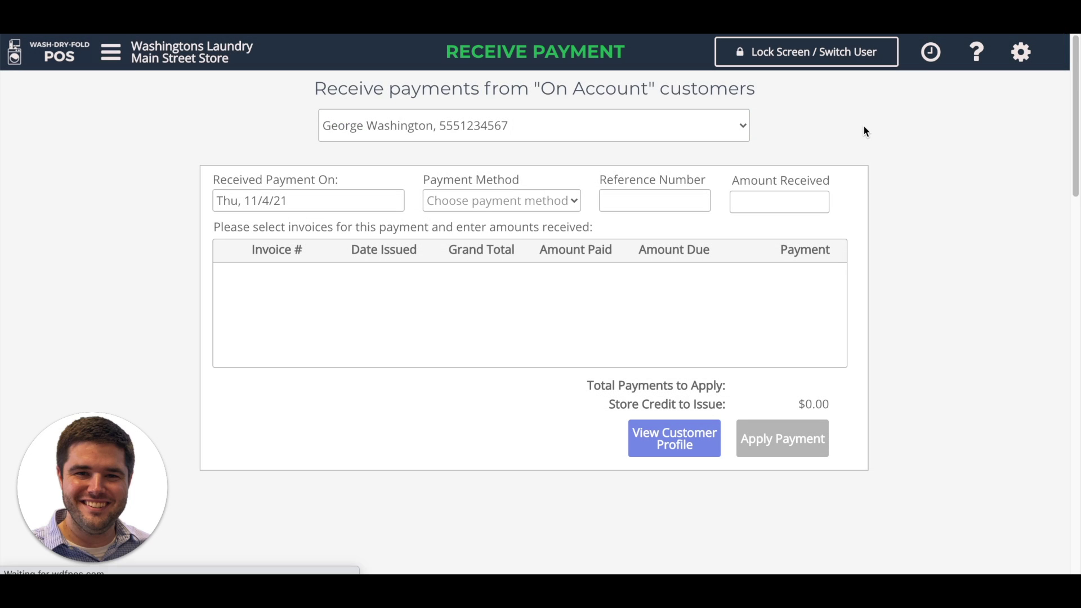
Step: Display the Invoice List report with a start date of January 1, 2021 through 11/4/21
click(111, 57)
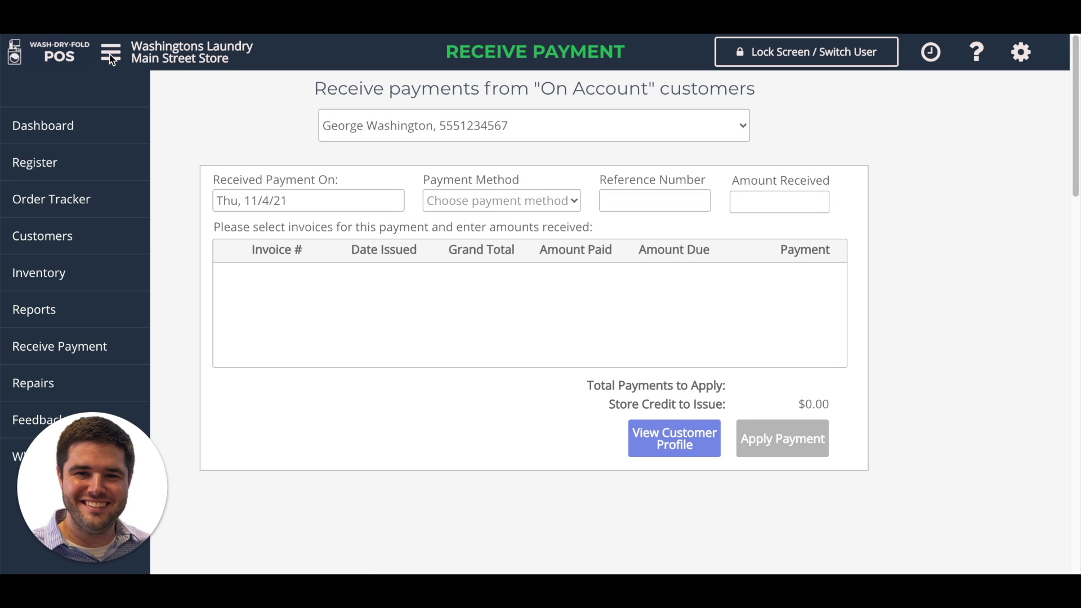
click(66, 308)
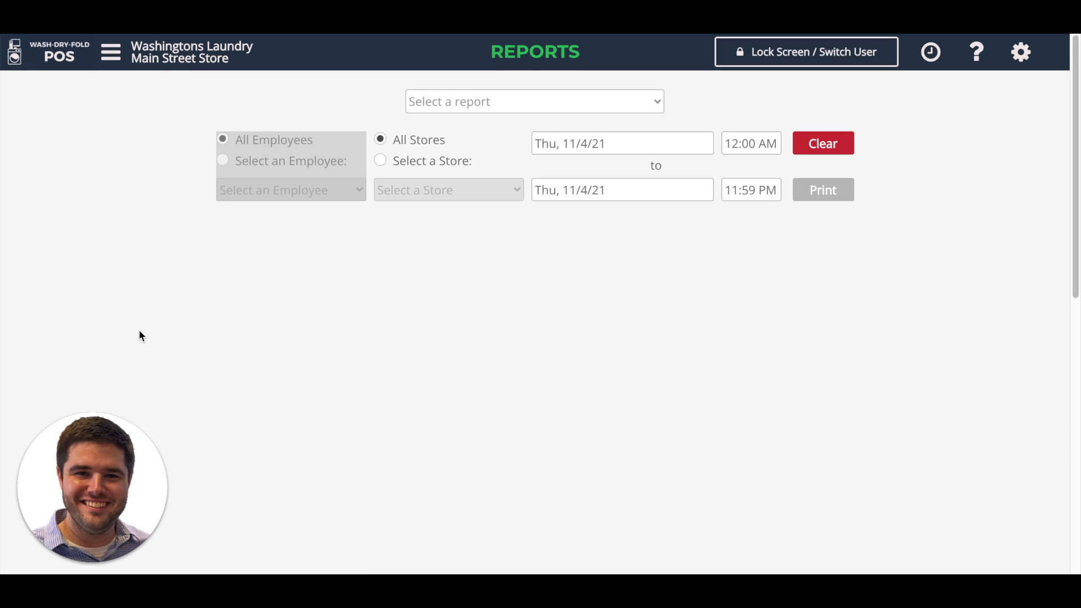
click(488, 111)
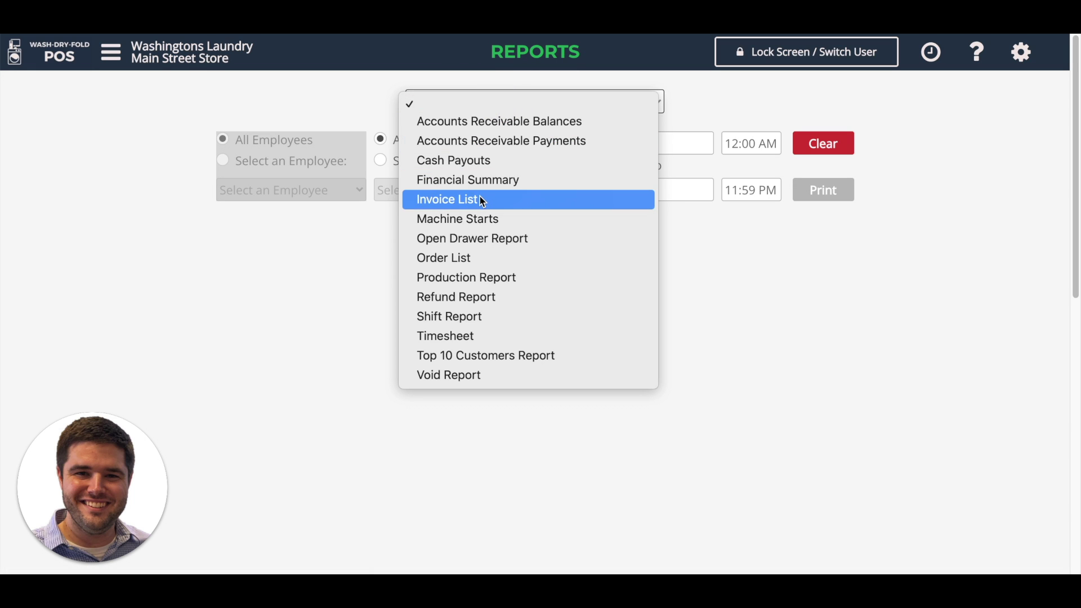
click(478, 200)
click(610, 144)
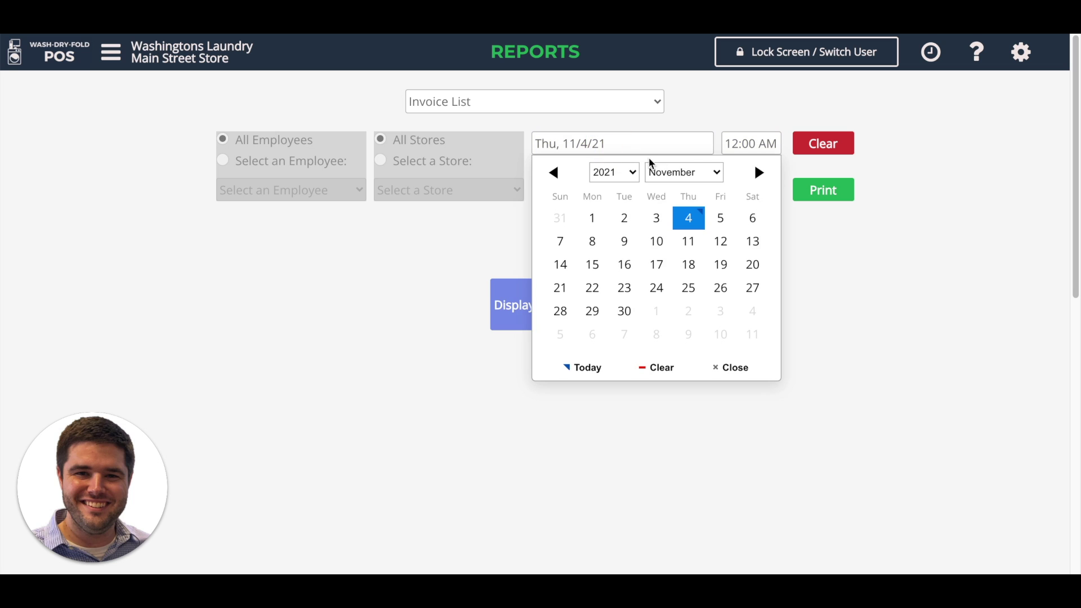
click(679, 173)
scroll(670, 40, up, 1)
click(671, 40)
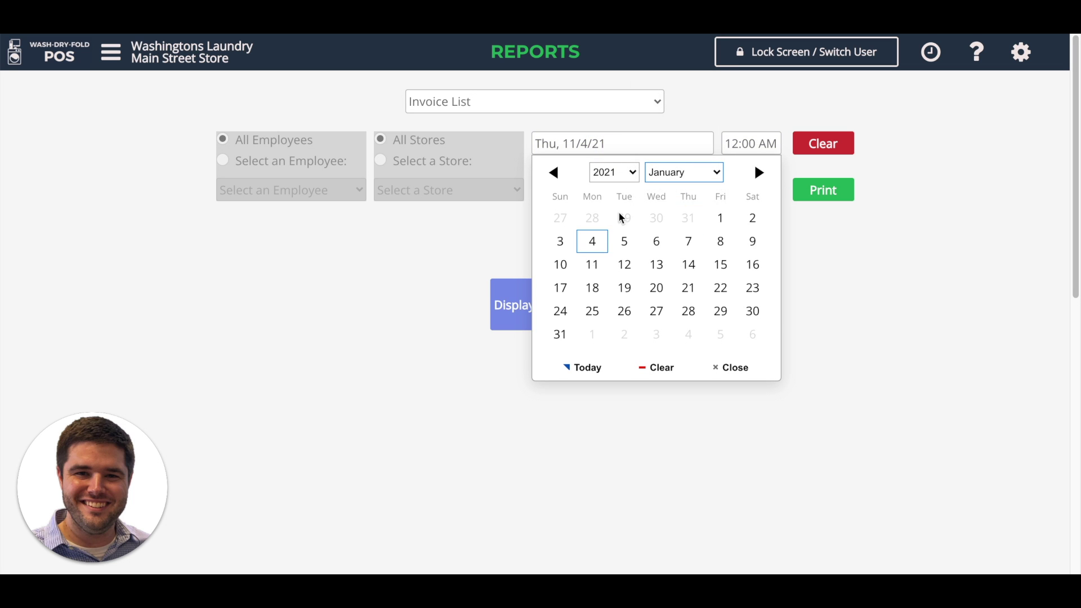
click(722, 217)
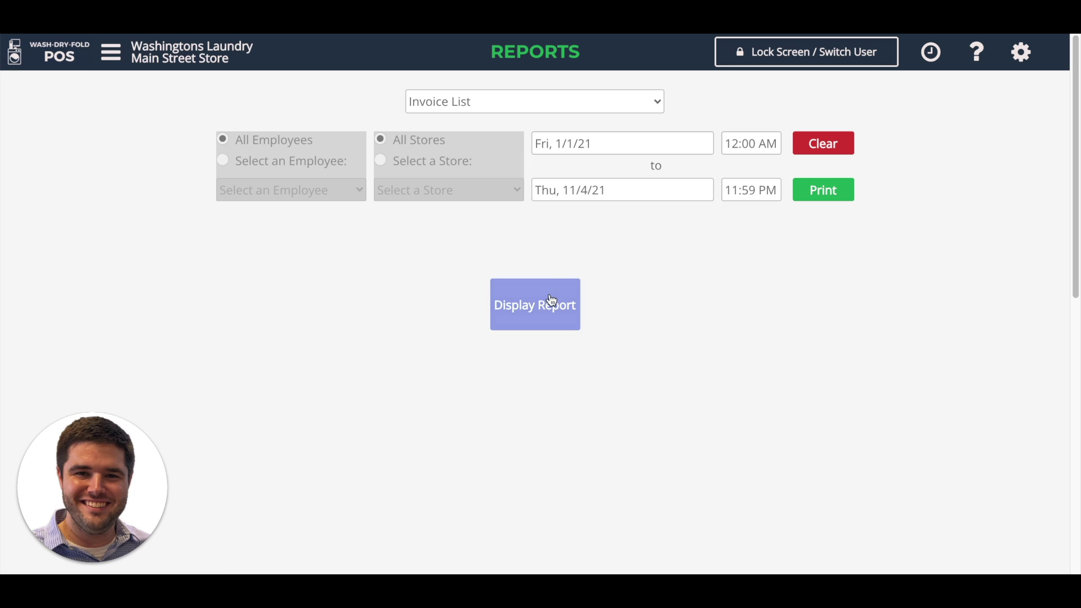
click(551, 299)
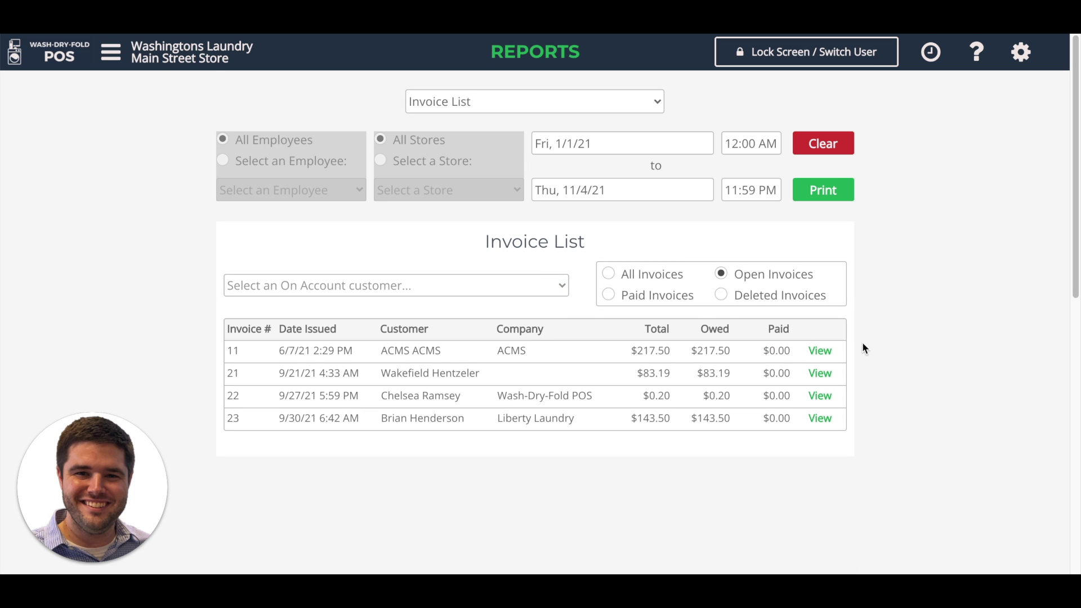
Step: After viewing invoice 23, filter the Invoice List to the On Account customer's paid invoices
click(827, 418)
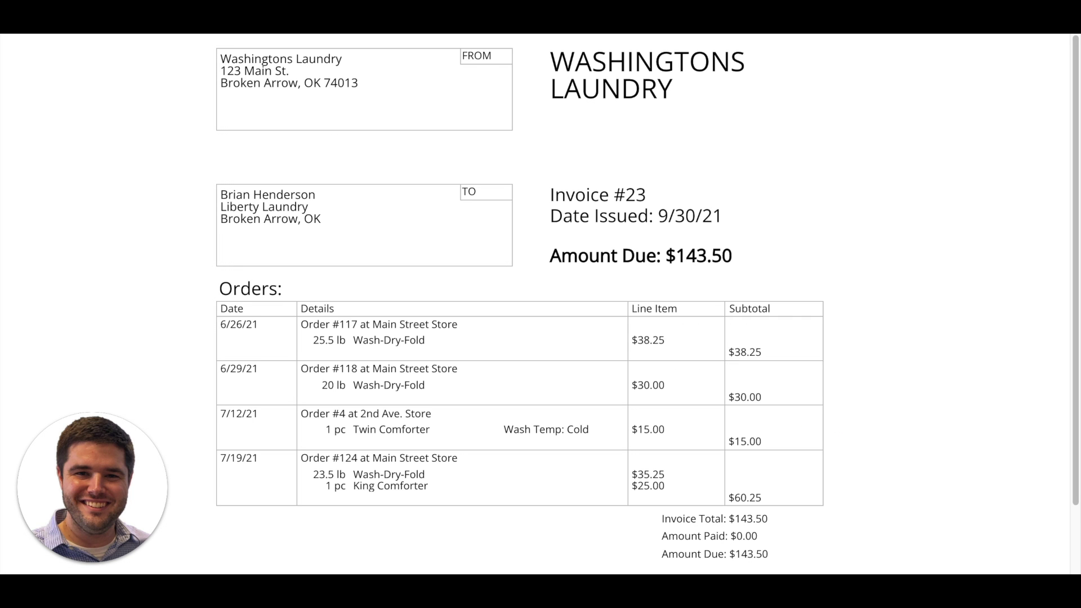
key(alt+Left)
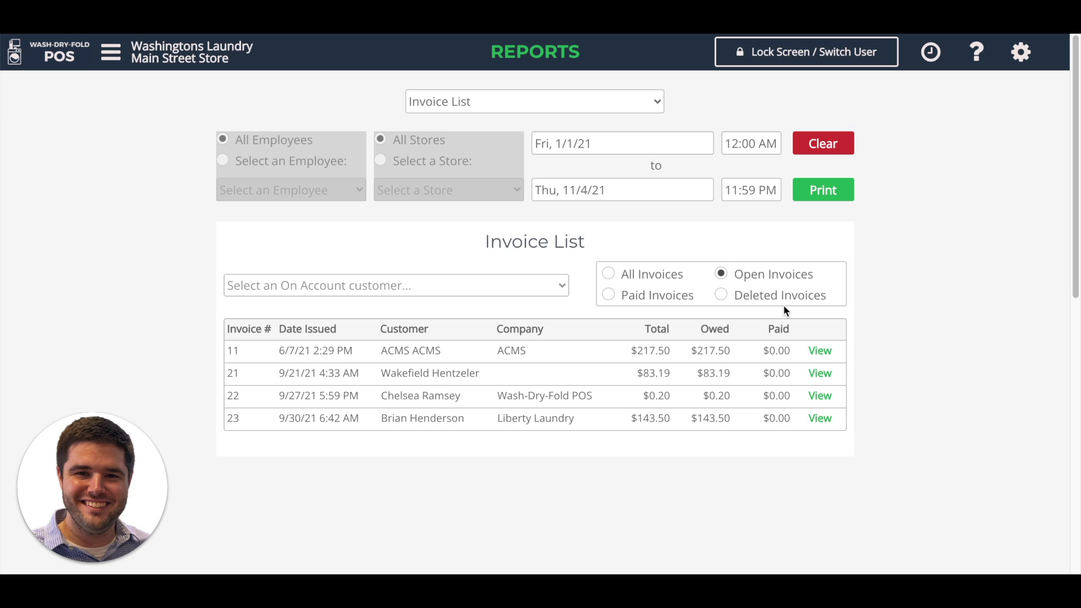
click(541, 286)
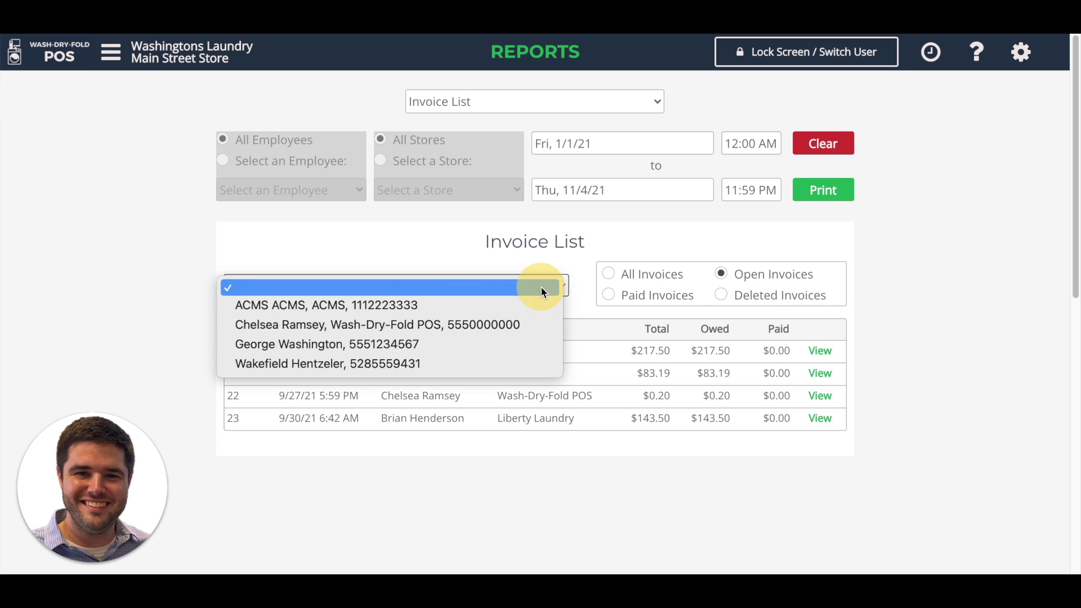
click(456, 346)
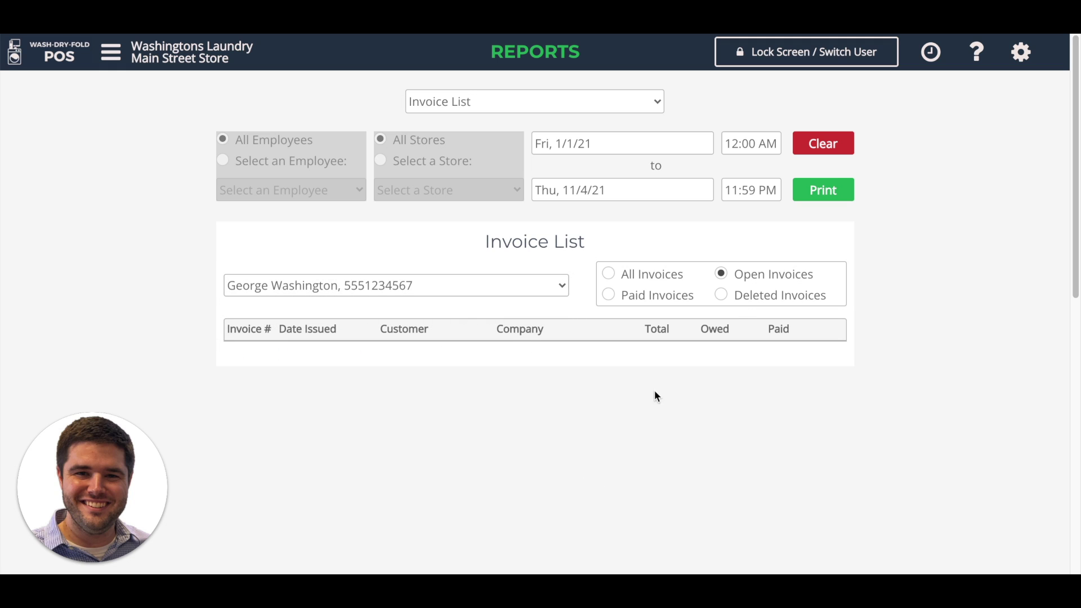
click(639, 279)
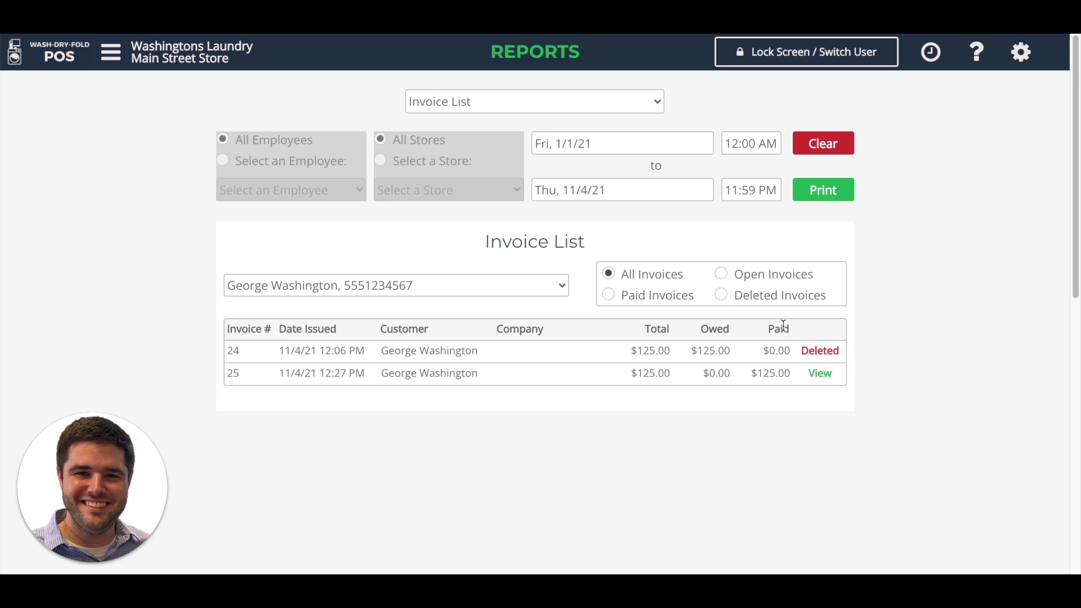
click(685, 297)
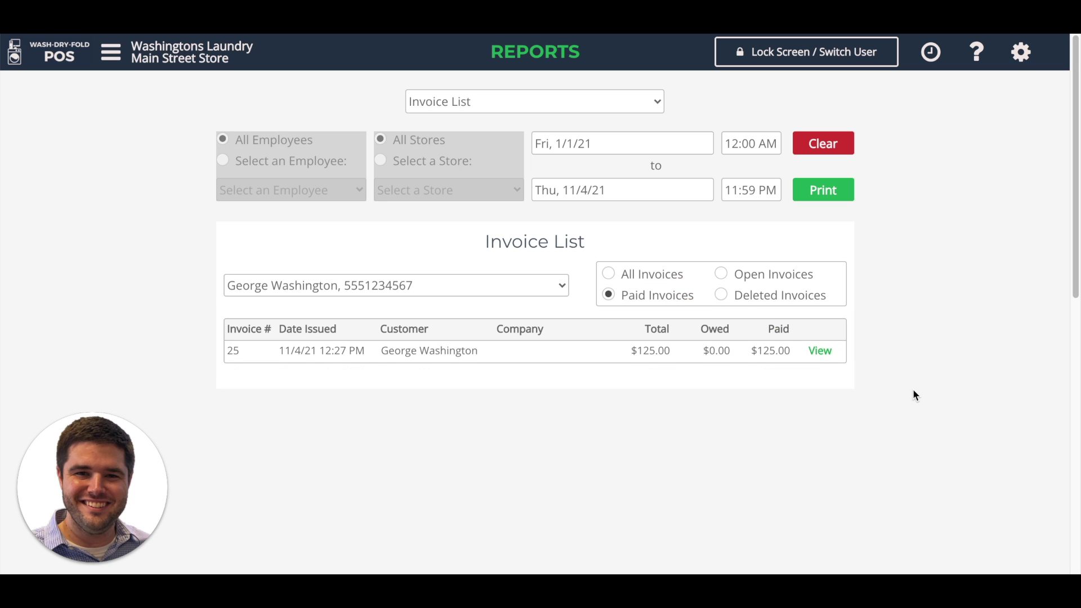